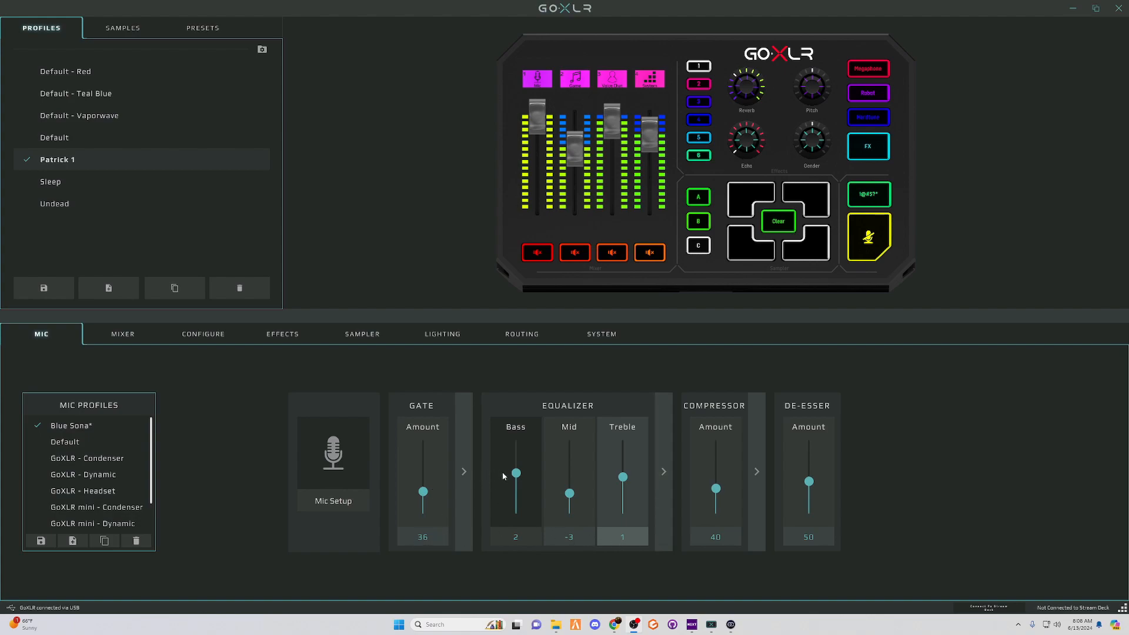
Step: Set the gate amount to 0 and place the Audio Mixer window over the profile area to watch the mic level
key(alt+Tab)
key(alt+Tab)
click(422, 495)
drag(1128, 24, 384, 64)
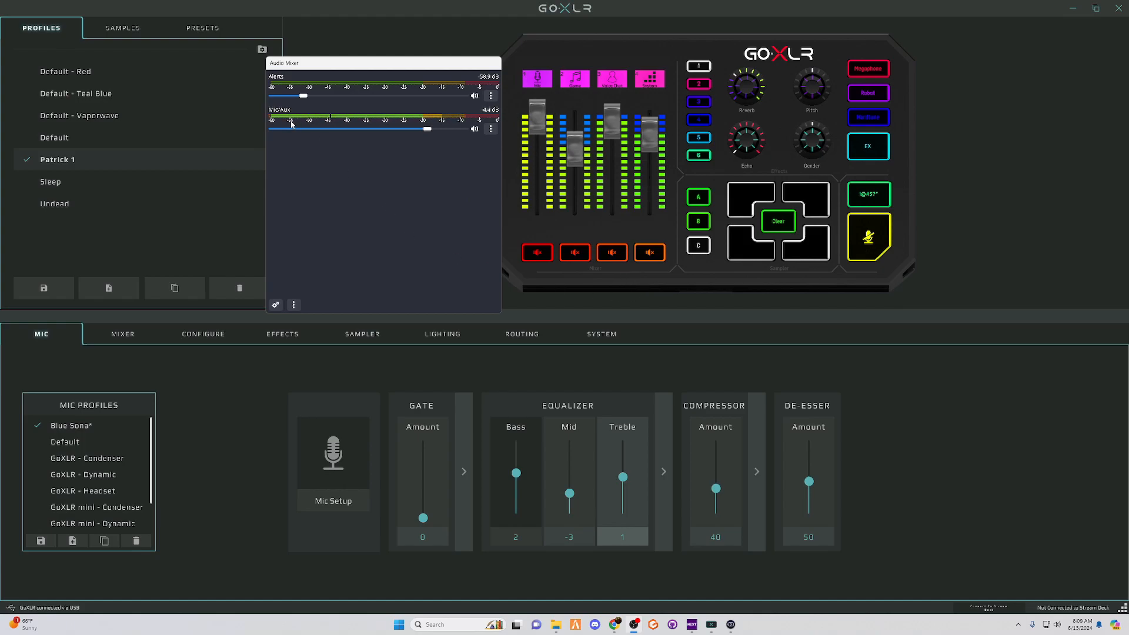
Step: Try entering -55 and 55 as the gate amount
click(426, 538)
text(-55)
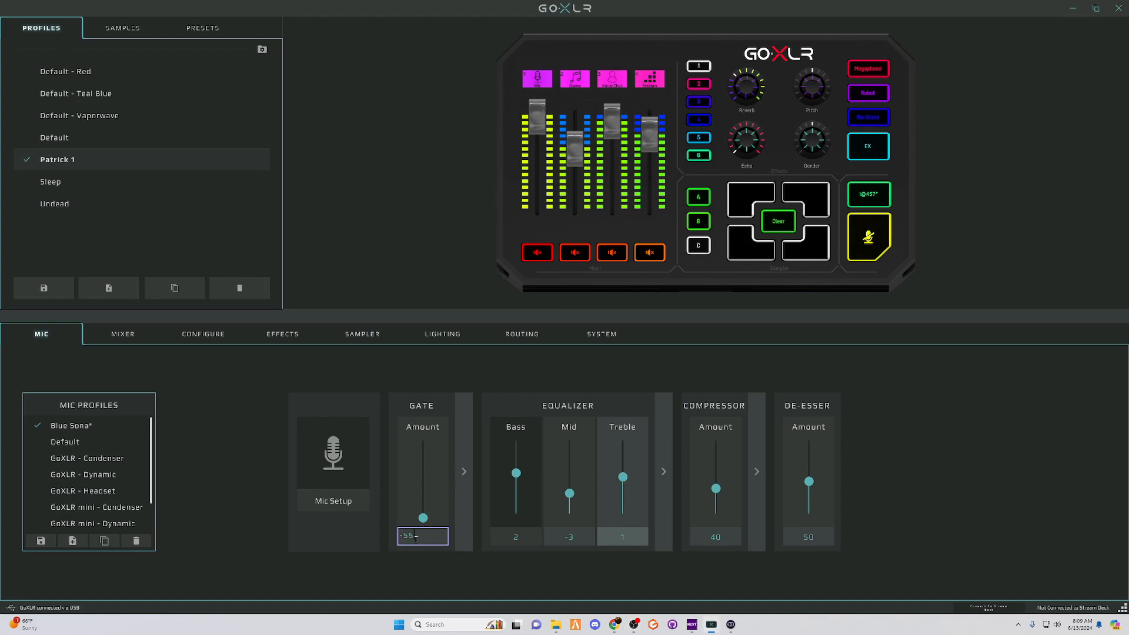
key(Return)
click(425, 537)
text(55)
key(Return)
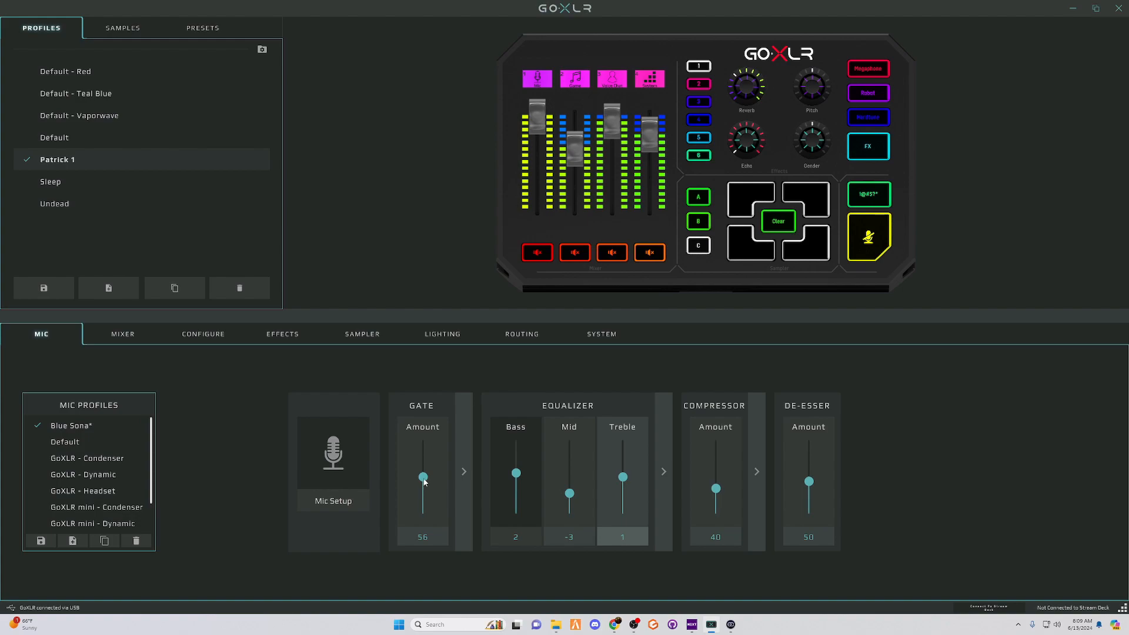
Step: Set the gate amount to 36 and look over the gate's detailed settings
drag(424, 480, 424, 494)
click(470, 497)
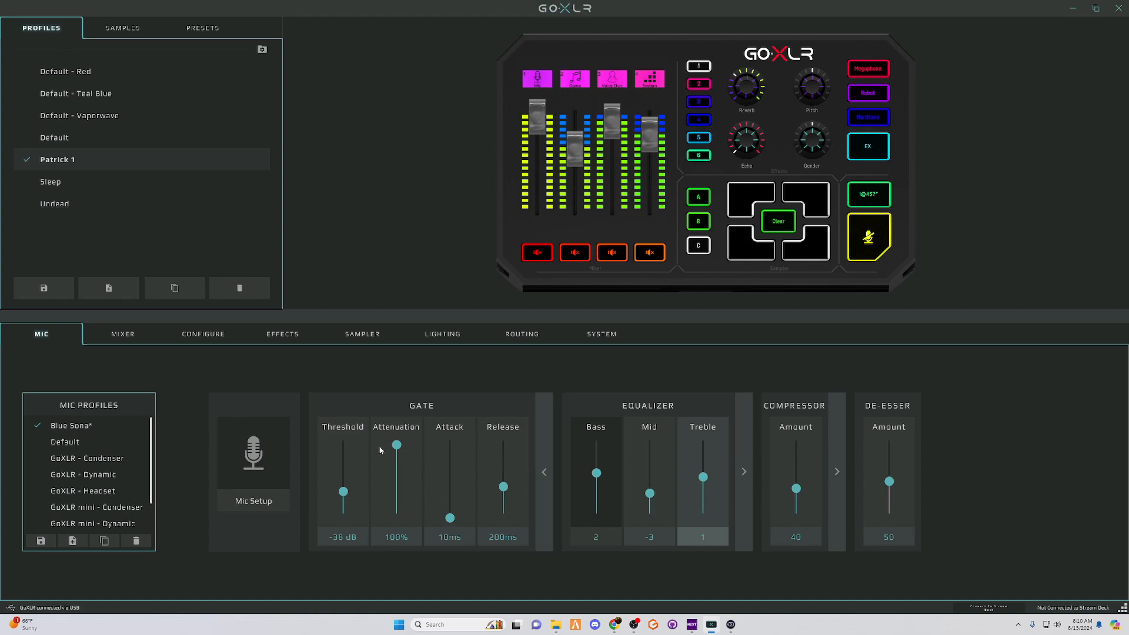
click(546, 459)
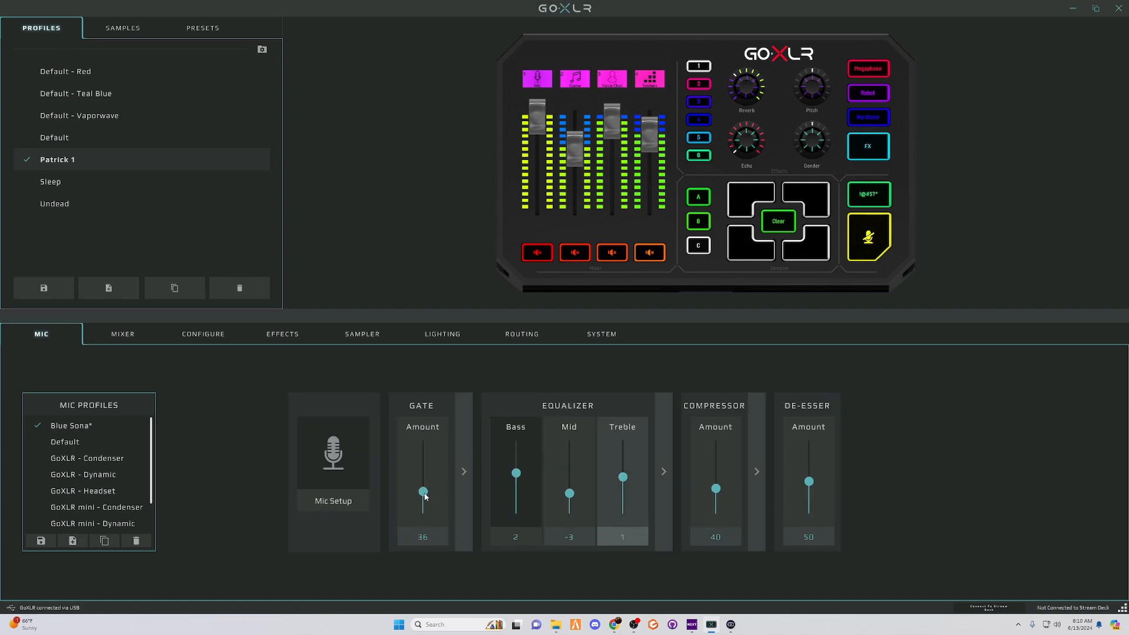
Step: Set the gate's attenuation to 85% in its detailed settings and collapse them
click(468, 473)
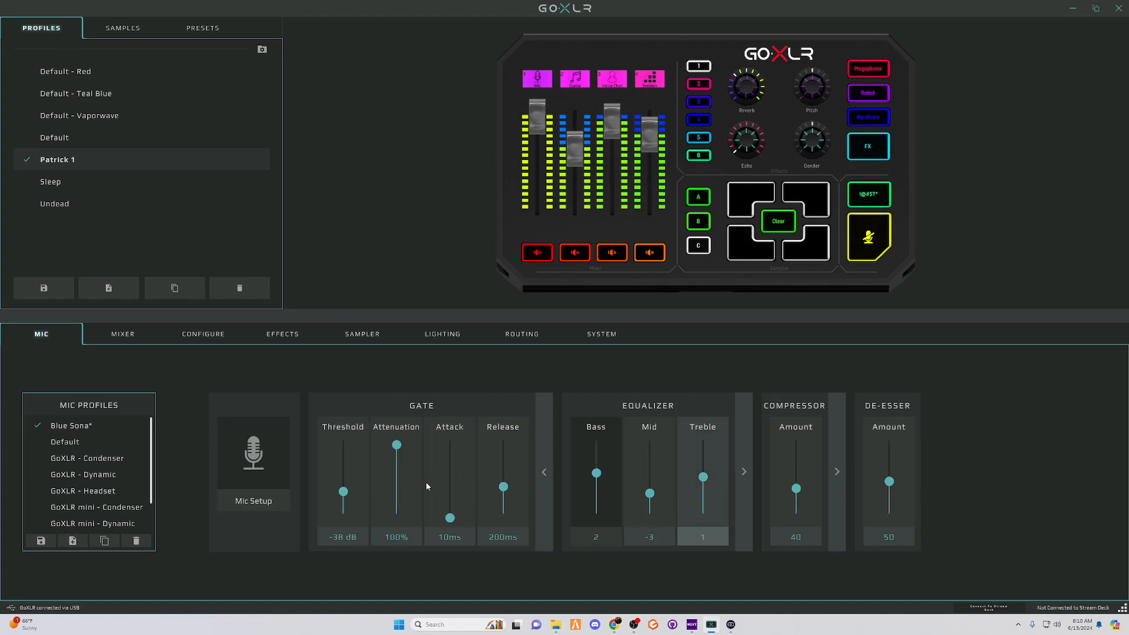
click(402, 538)
text(85)
key(Return)
click(545, 471)
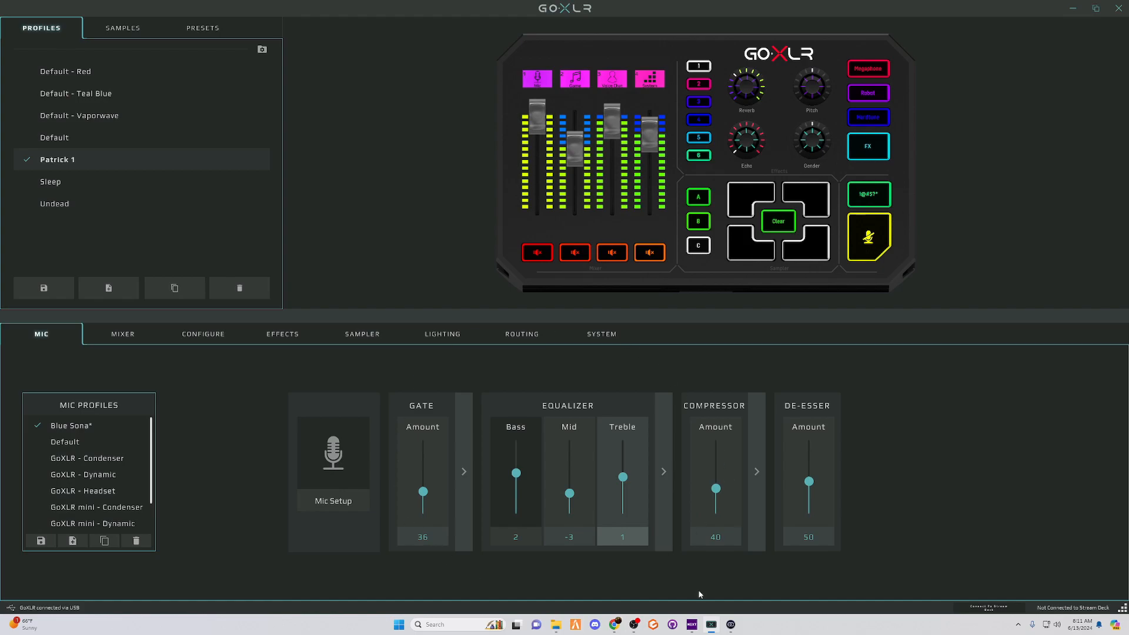
Step: Shift the equalizer's 31.5 Hz band to 55.5 Hz with fine tuning and return to the simple equalizer view
click(665, 471)
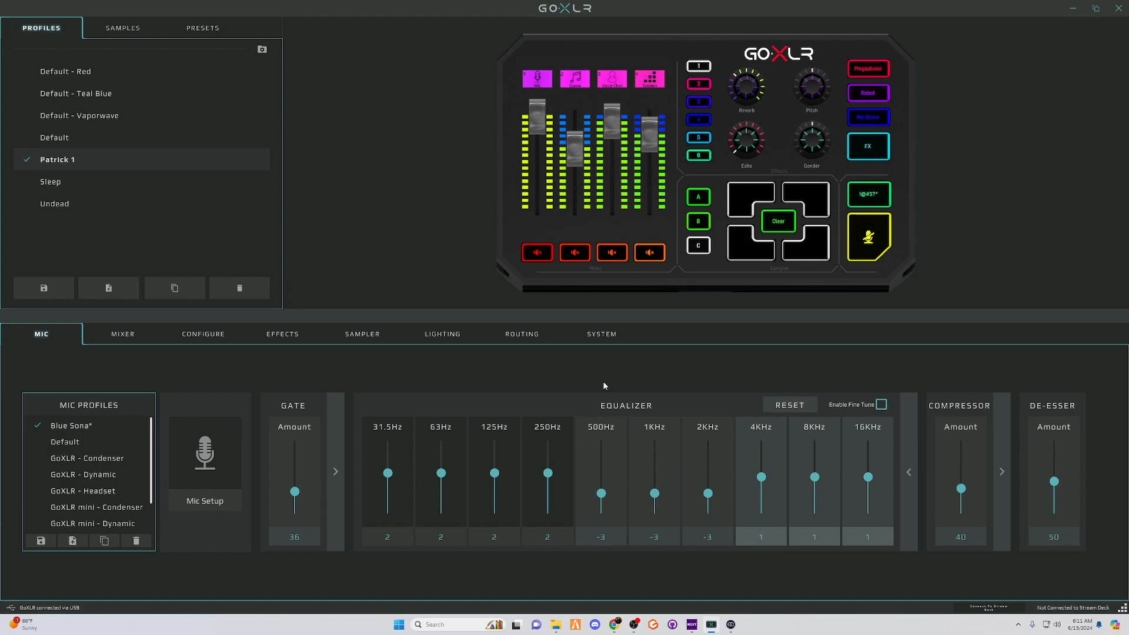
click(881, 405)
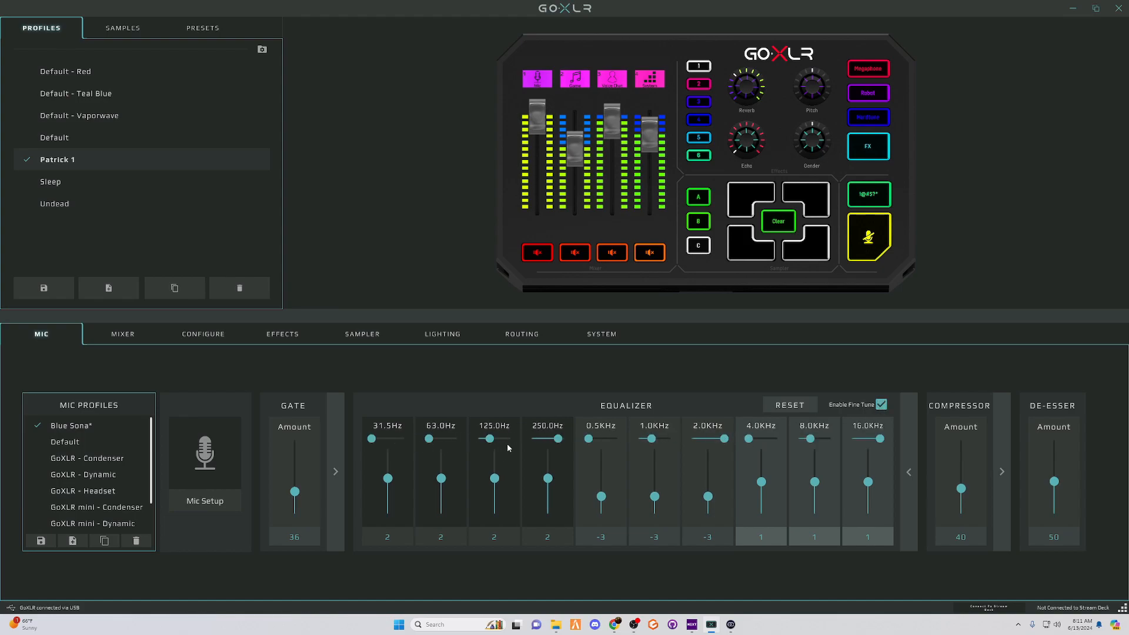
mouse_move(373, 438)
mouse_down()
mouse_move(406, 445)
mouse_move(360, 444)
mouse_move(413, 443)
mouse_move(379, 440)
mouse_up()
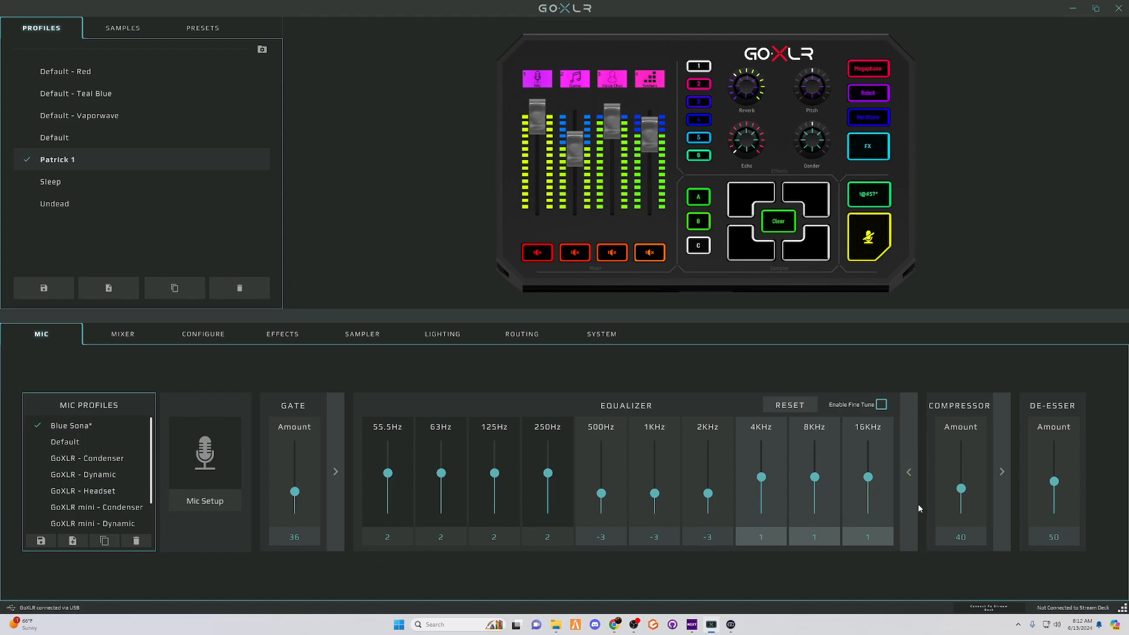
click(914, 479)
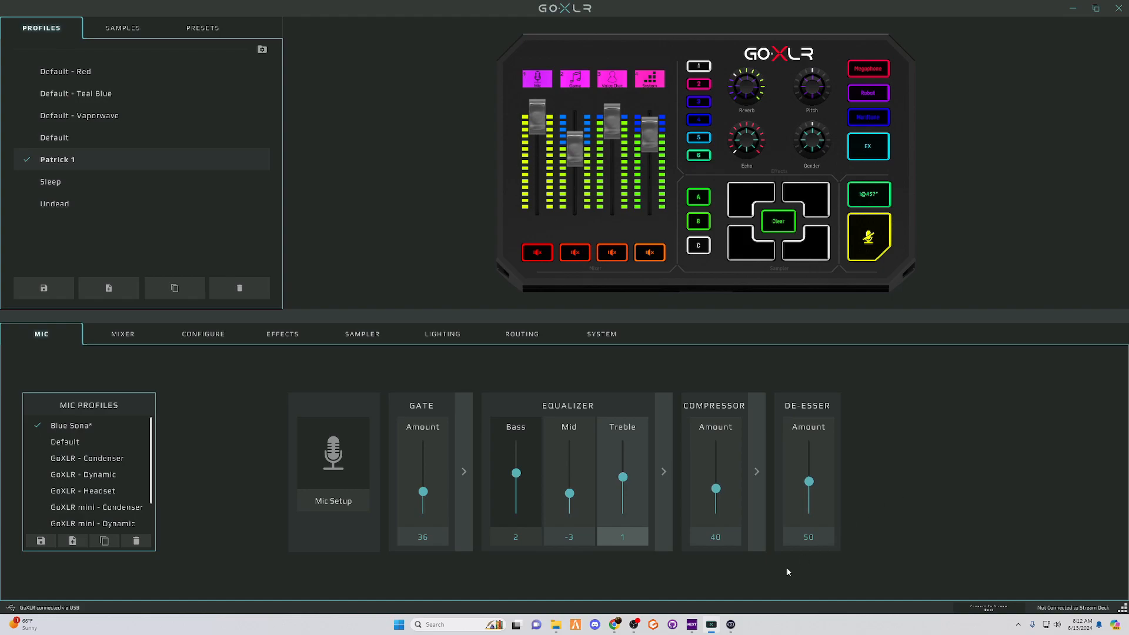
Step: Examine the compressor's detailed threshold, ratio, attack, release and make-up gain settings
click(756, 459)
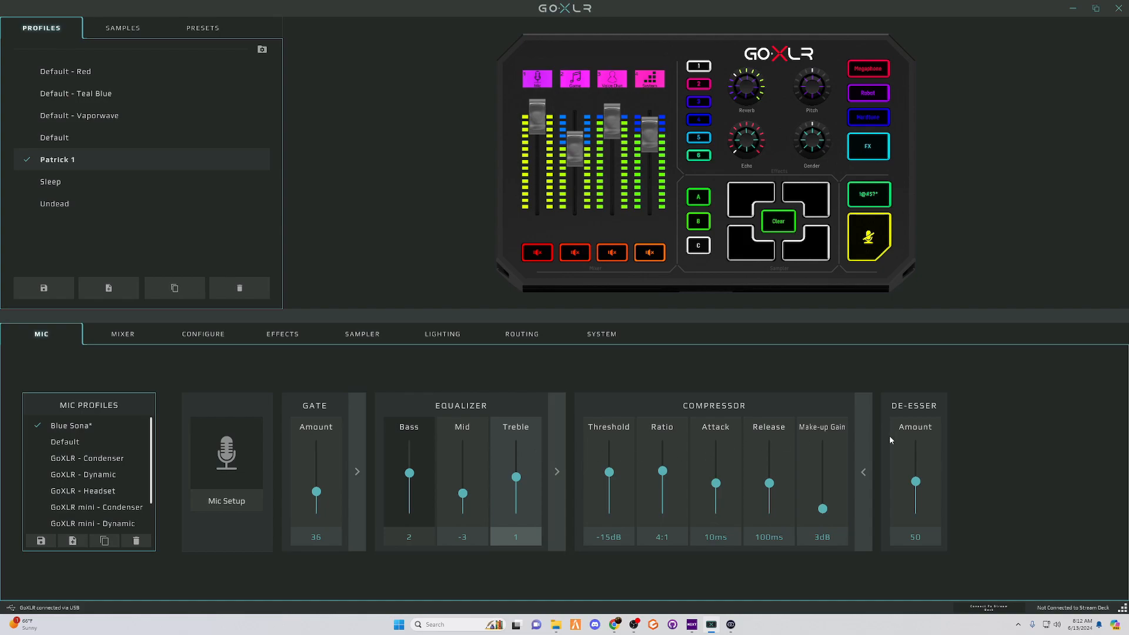
click(864, 456)
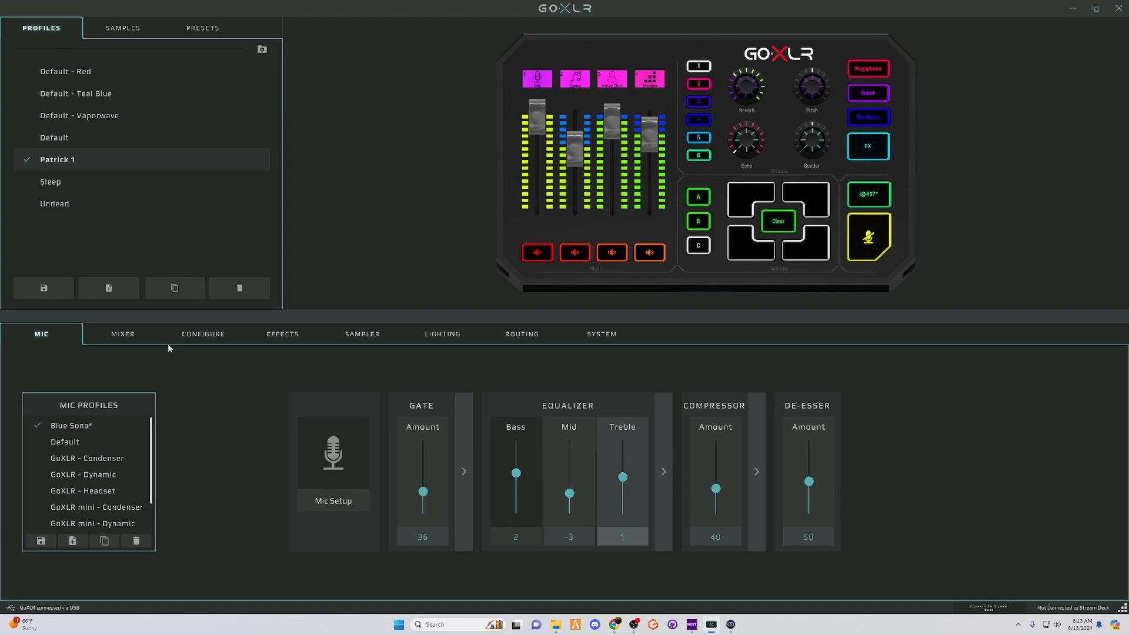
Step: Set the mixer input levels to about 92% for Chat, 68% for Game, 38% for Music and 100% for Line In
click(141, 337)
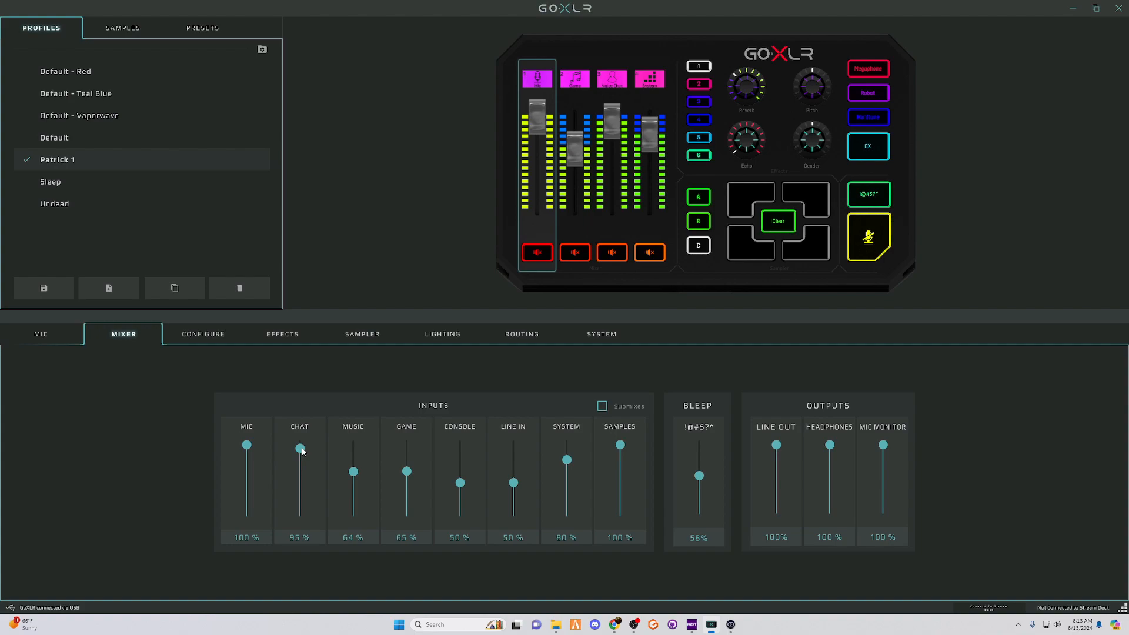
drag(302, 451, 301, 468)
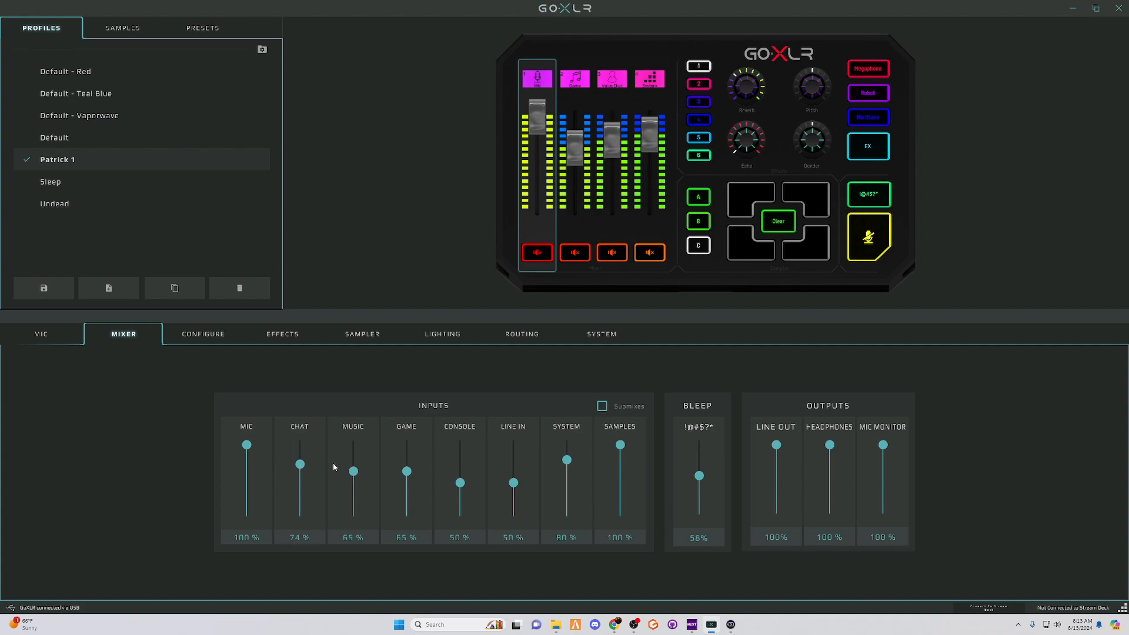
mouse_move(407, 471)
mouse_down()
mouse_move(408, 460)
mouse_move(407, 470)
mouse_up()
drag(300, 465, 303, 453)
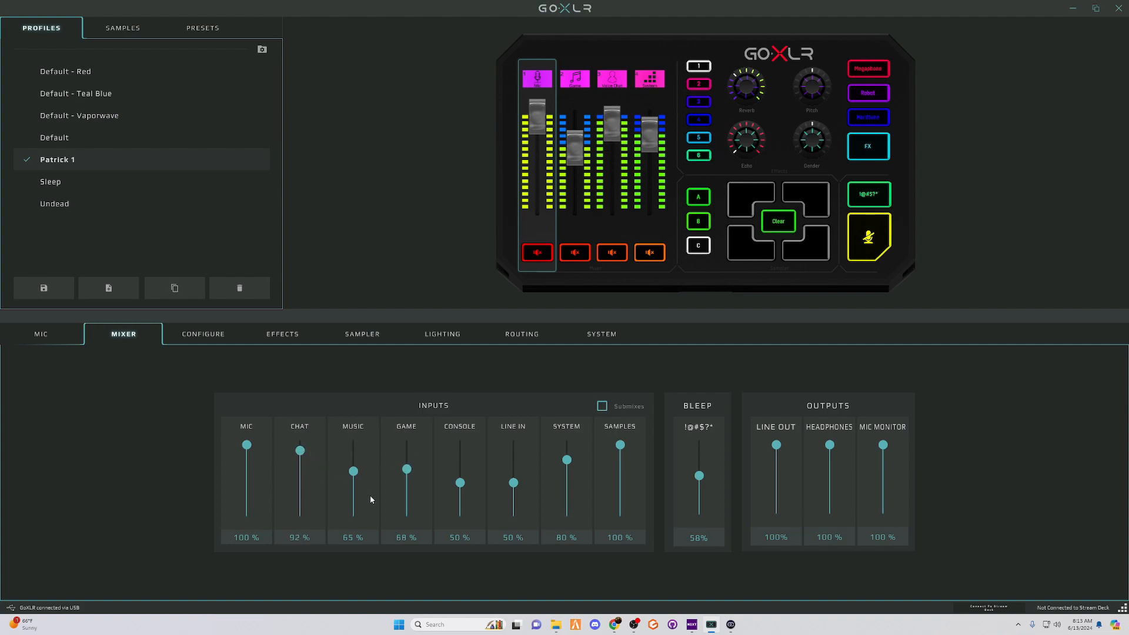
drag(354, 477, 358, 492)
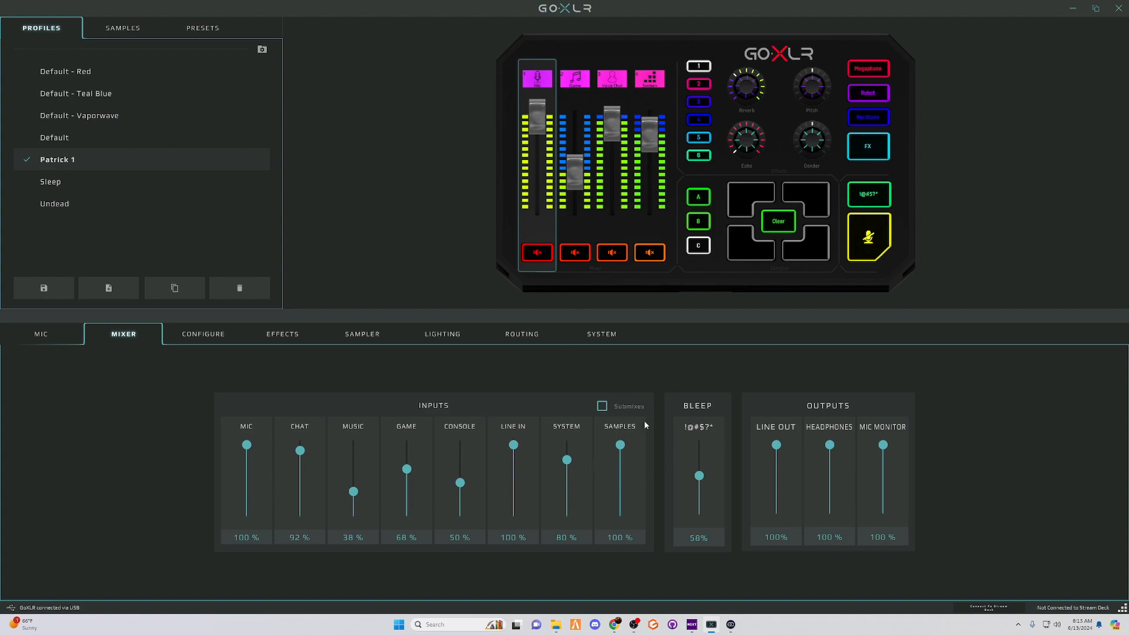
Step: Enable submixes with Headphone assigned to mix B, and unlink the Mic's A and B levels
click(603, 408)
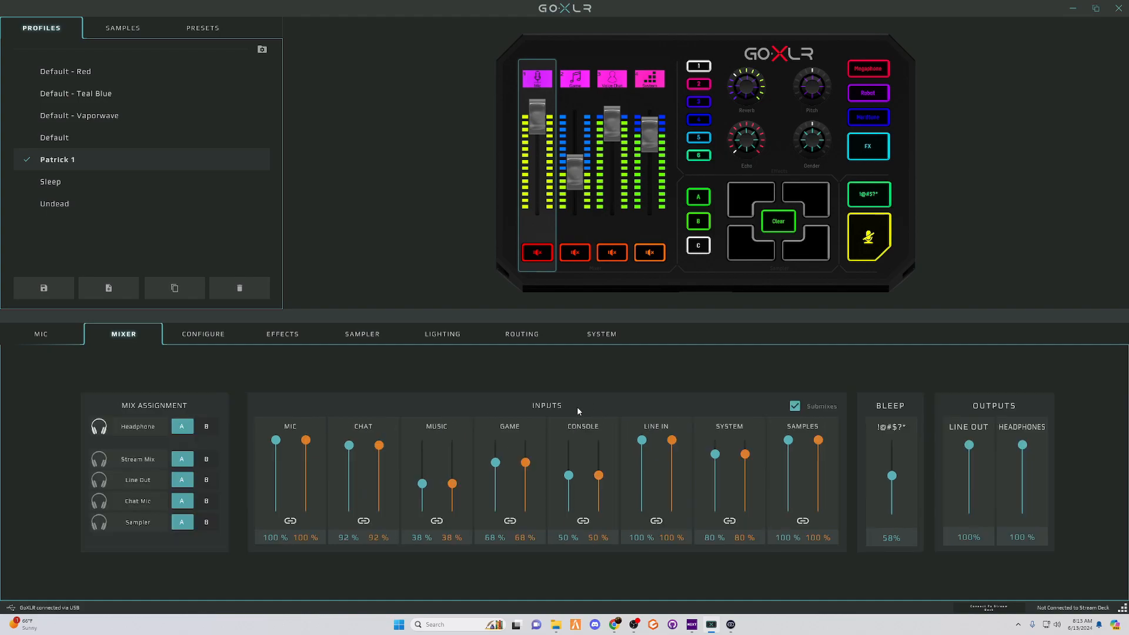
click(184, 428)
click(184, 427)
mouse_move(306, 441)
mouse_down()
mouse_move(307, 457)
mouse_move(306, 440)
mouse_up()
click(207, 427)
click(291, 521)
drag(306, 442, 276, 436)
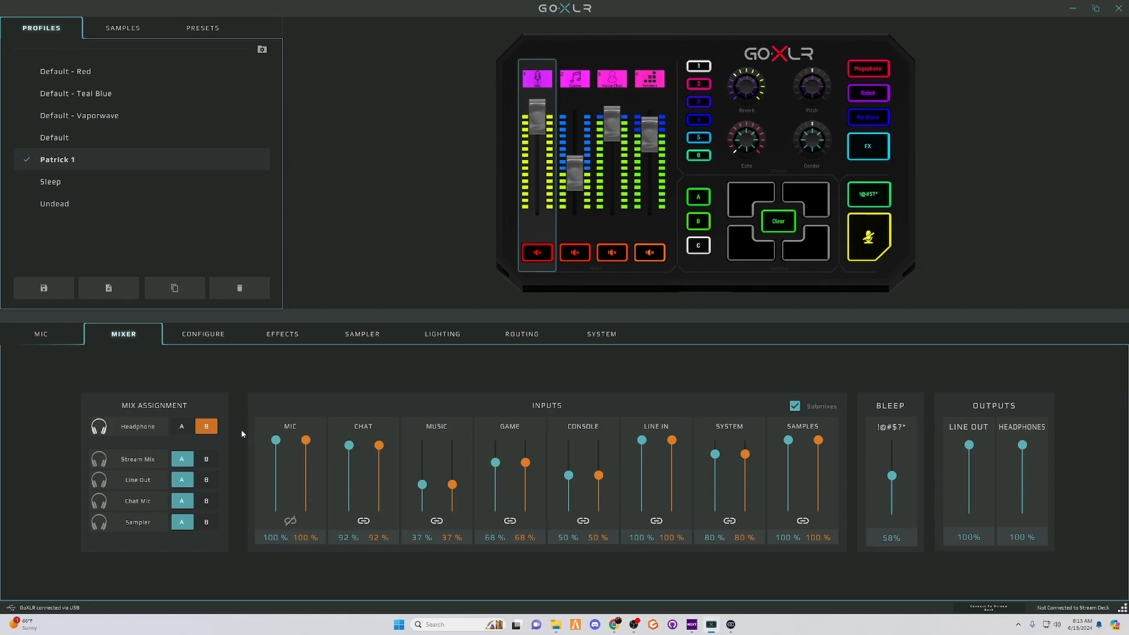
Step: Reassign Headphone to mix A and turn submixes off
click(181, 427)
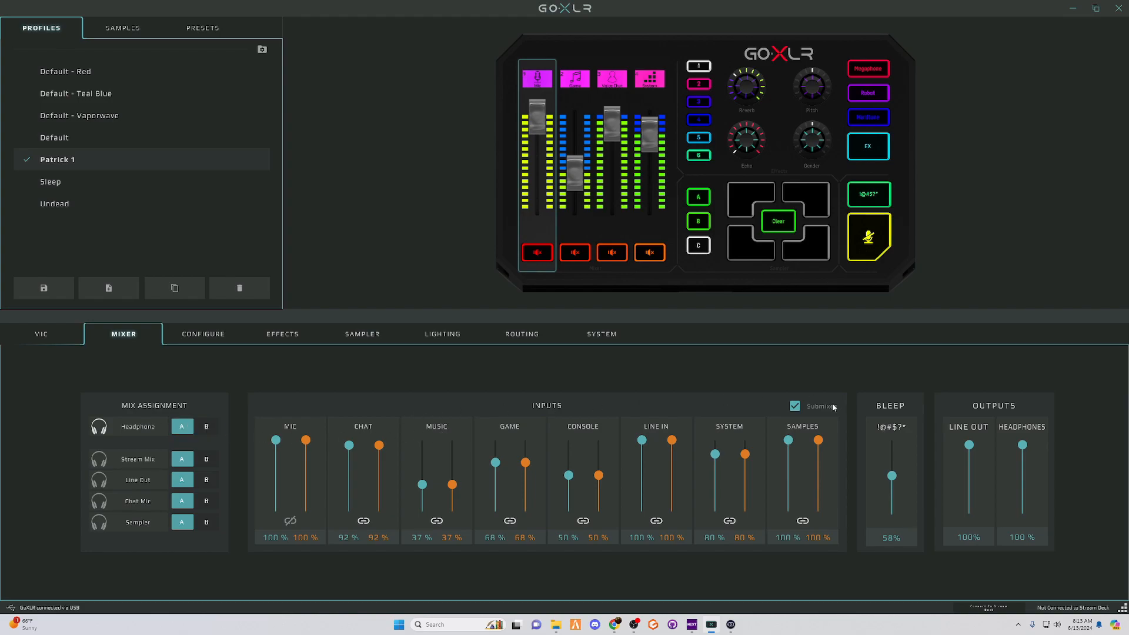
click(795, 406)
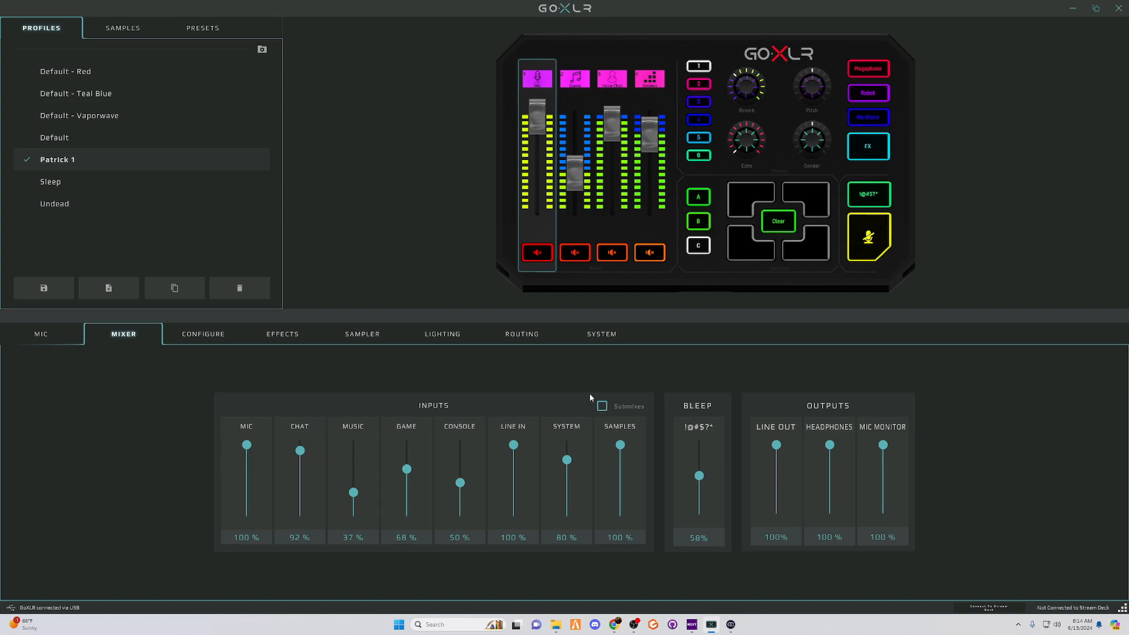
Step: Examine the available fader sources and mute options, along with the cough button's mute options
click(214, 335)
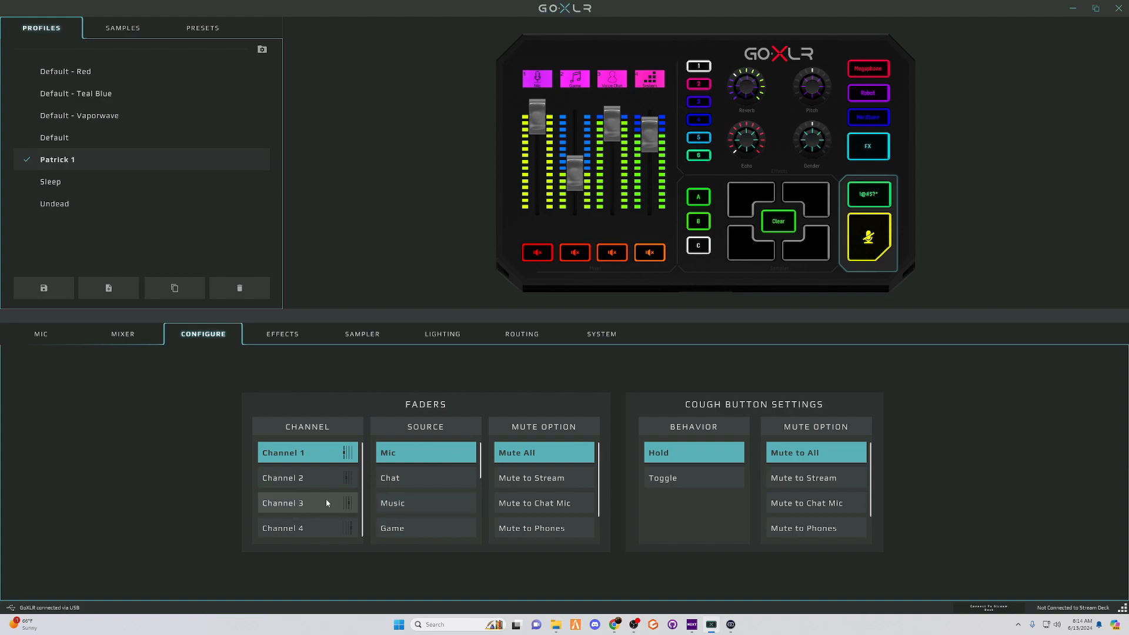
scroll(429, 491, down, 2)
scroll(432, 511, down, 4)
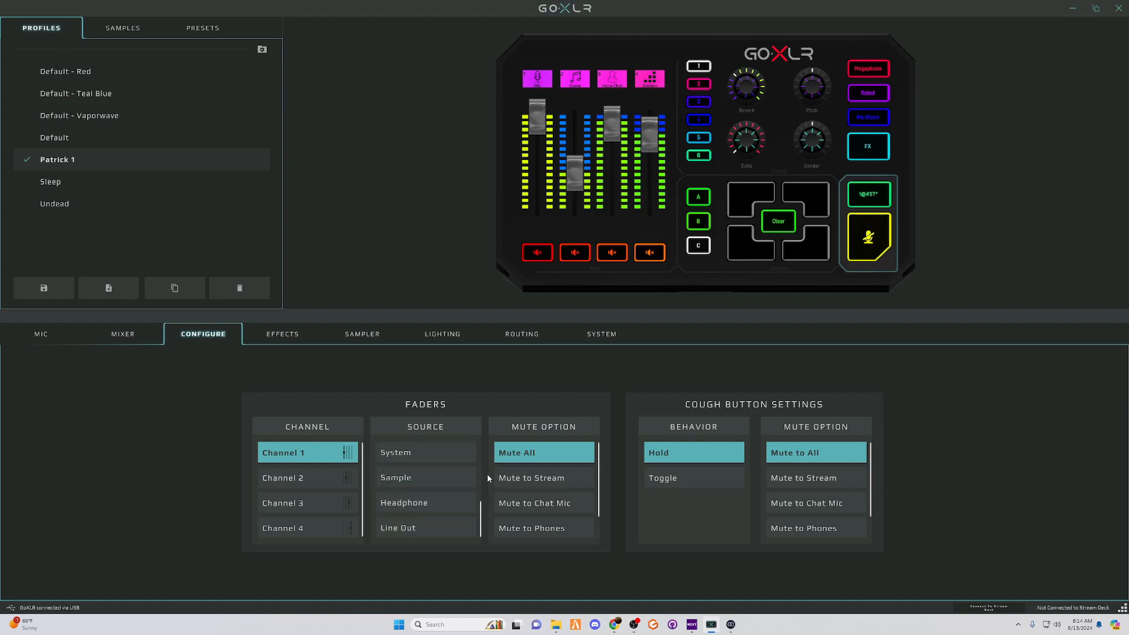
drag(480, 507, 465, 442)
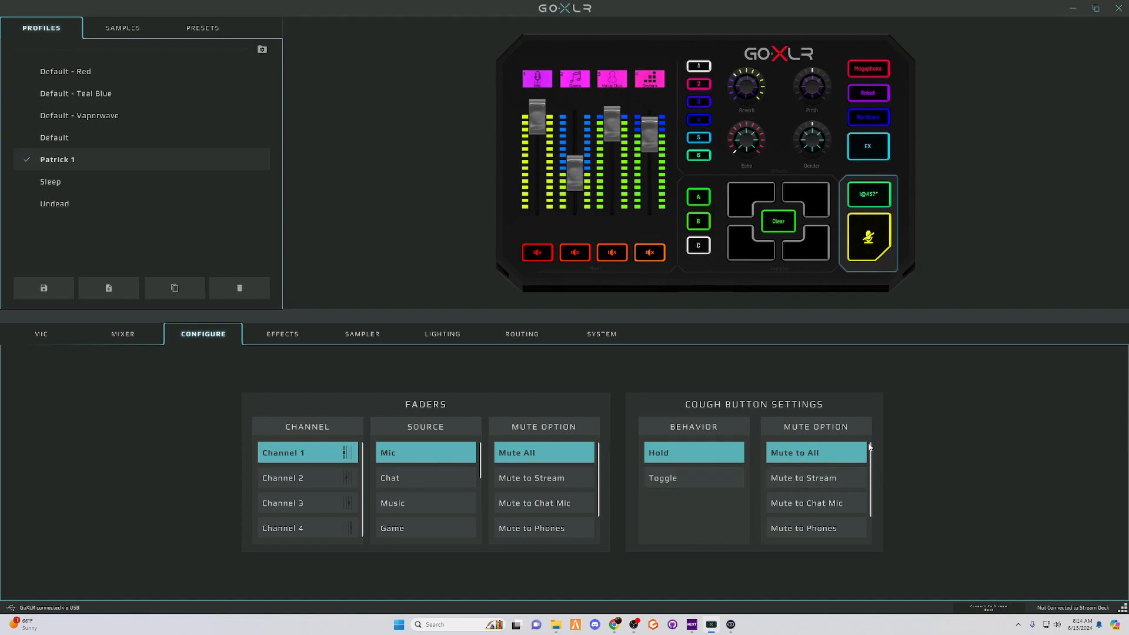
drag(870, 448, 871, 469)
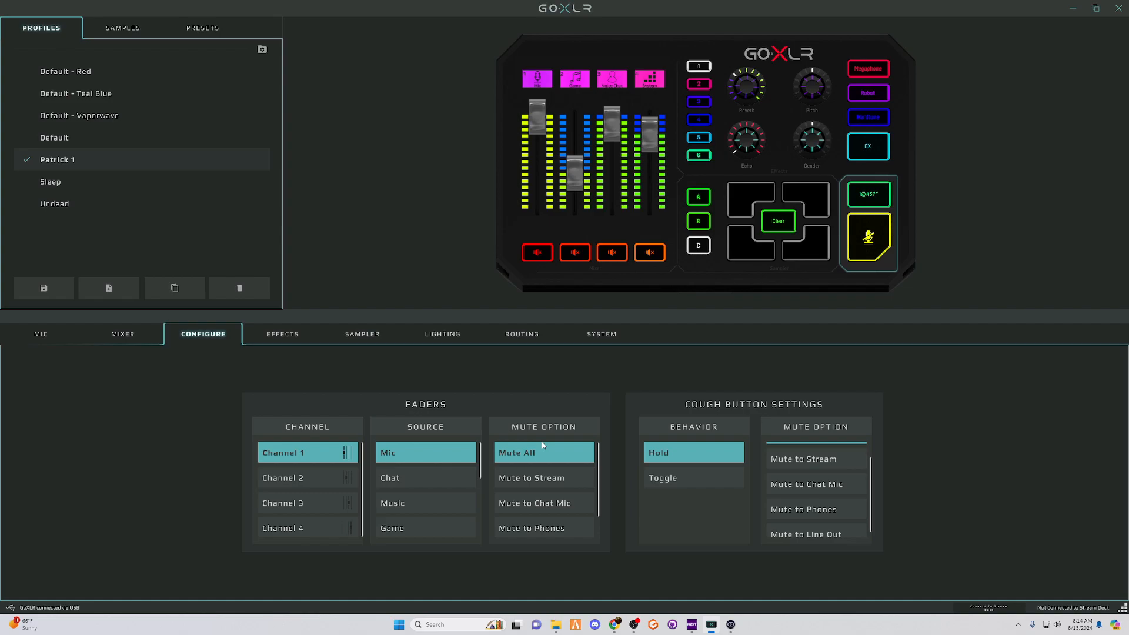
scroll(600, 479, down, 1)
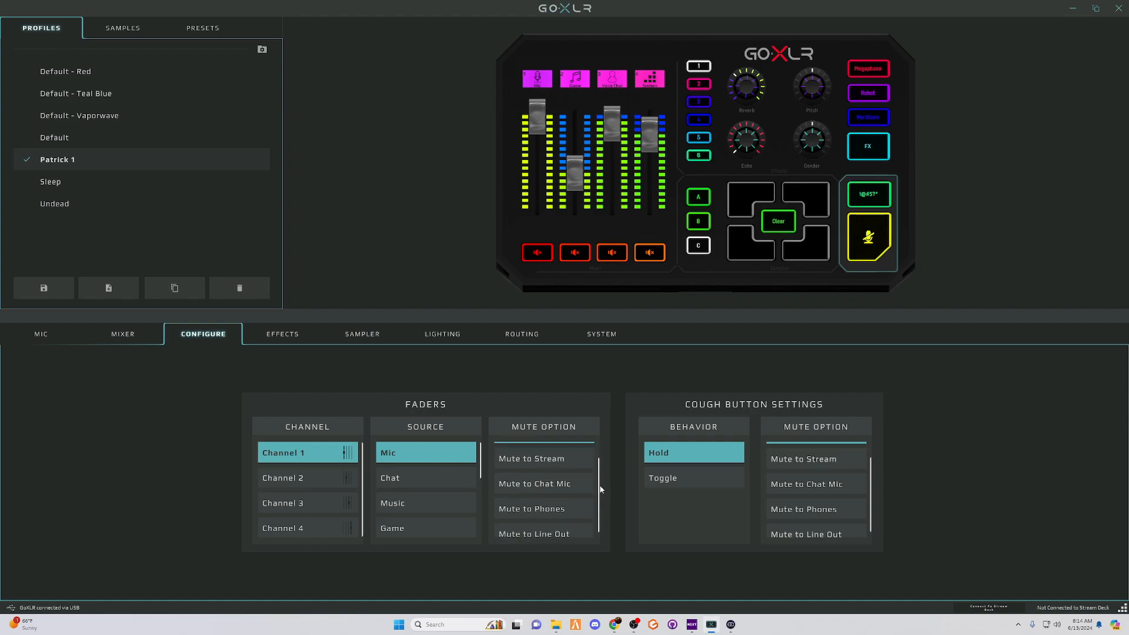
scroll(602, 486, up, 1)
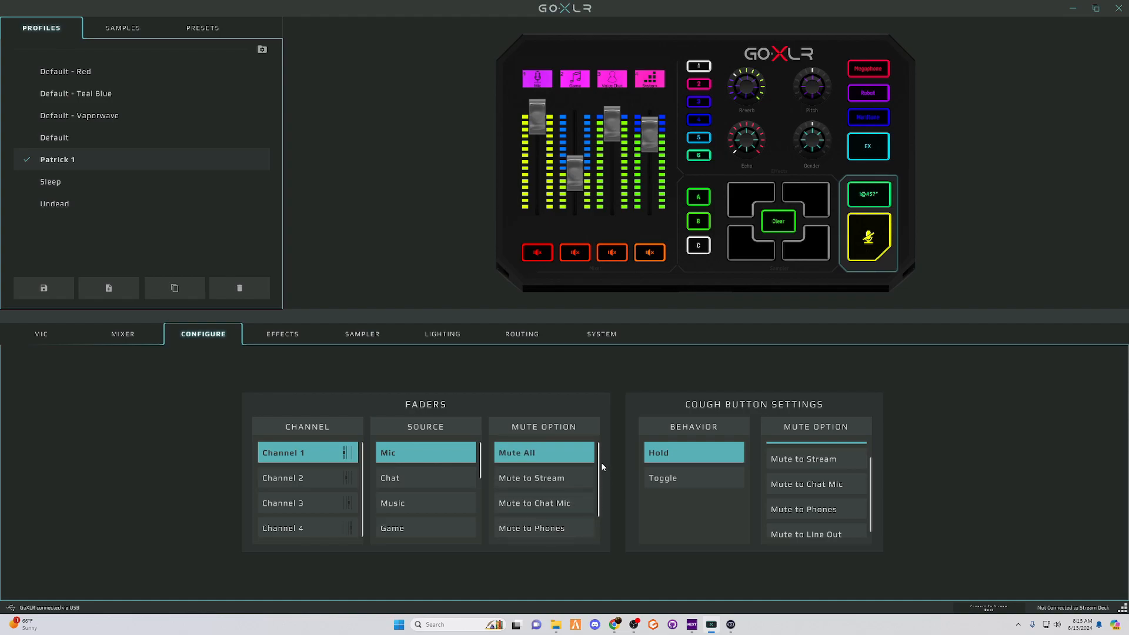
Step: Switch the Channel 1 fader's mute option to Mute to Stream and back to Mute All
click(548, 478)
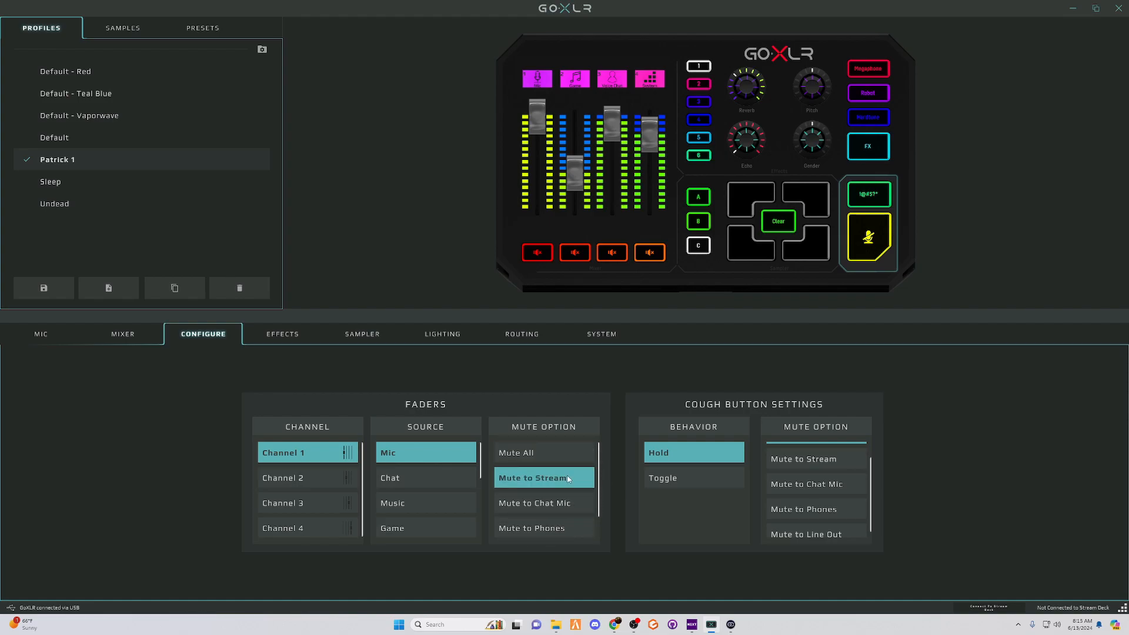
click(537, 453)
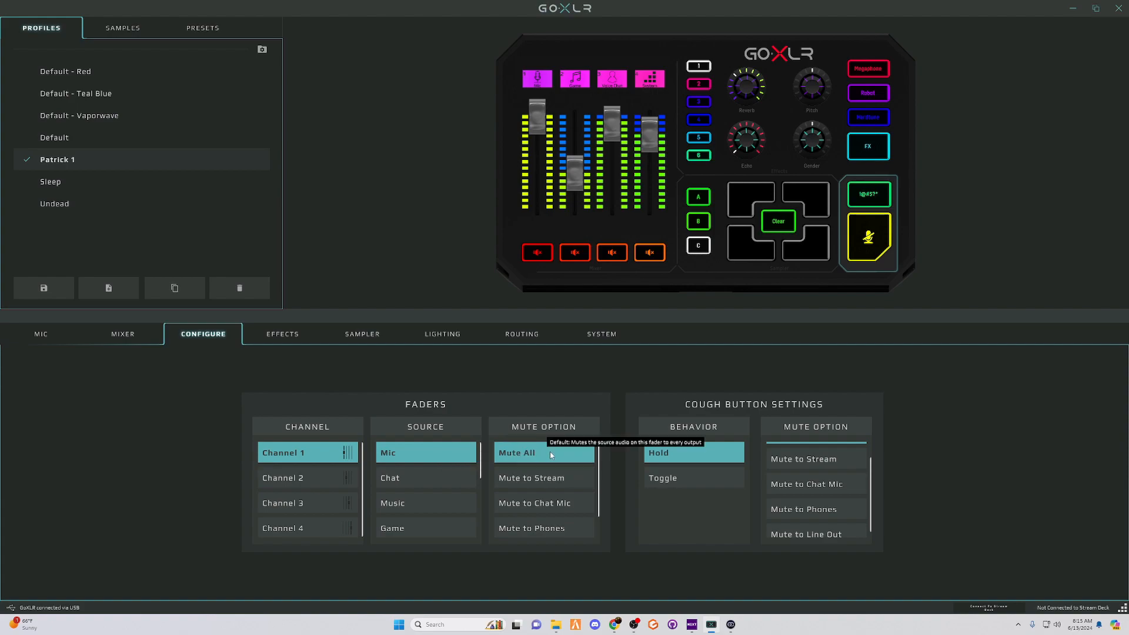
Step: Examine the voice effects of the Big Verb preset, from reverb and echo through megaphone, robot and hardtune
click(295, 337)
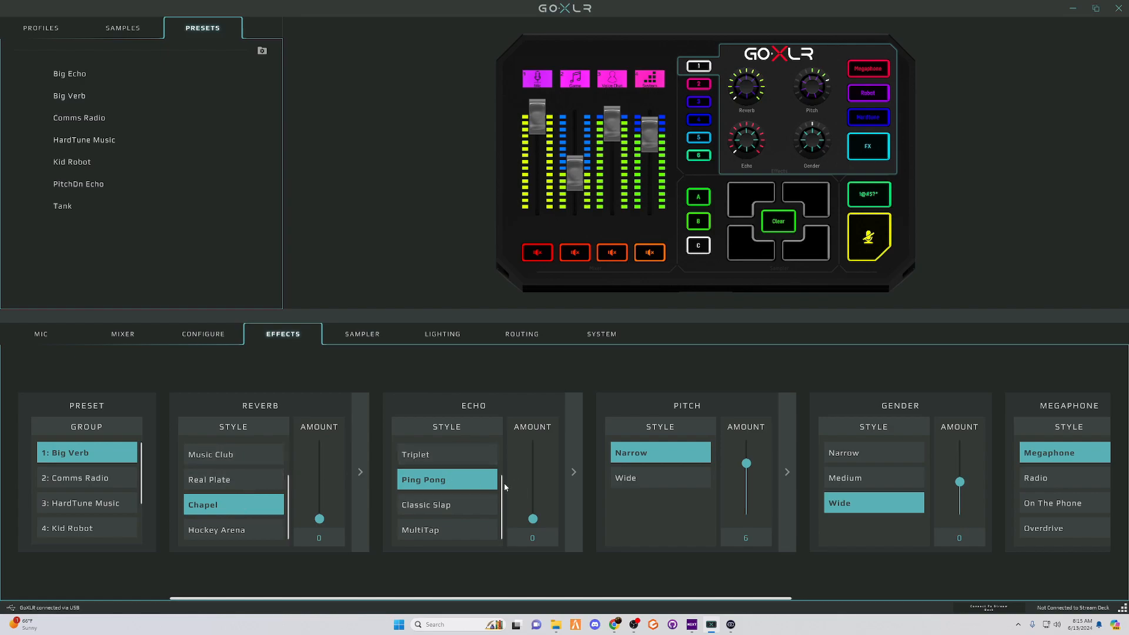
mouse_move(503, 482)
mouse_down()
mouse_move(503, 447)
mouse_move(507, 490)
mouse_up()
drag(770, 599, 918, 600)
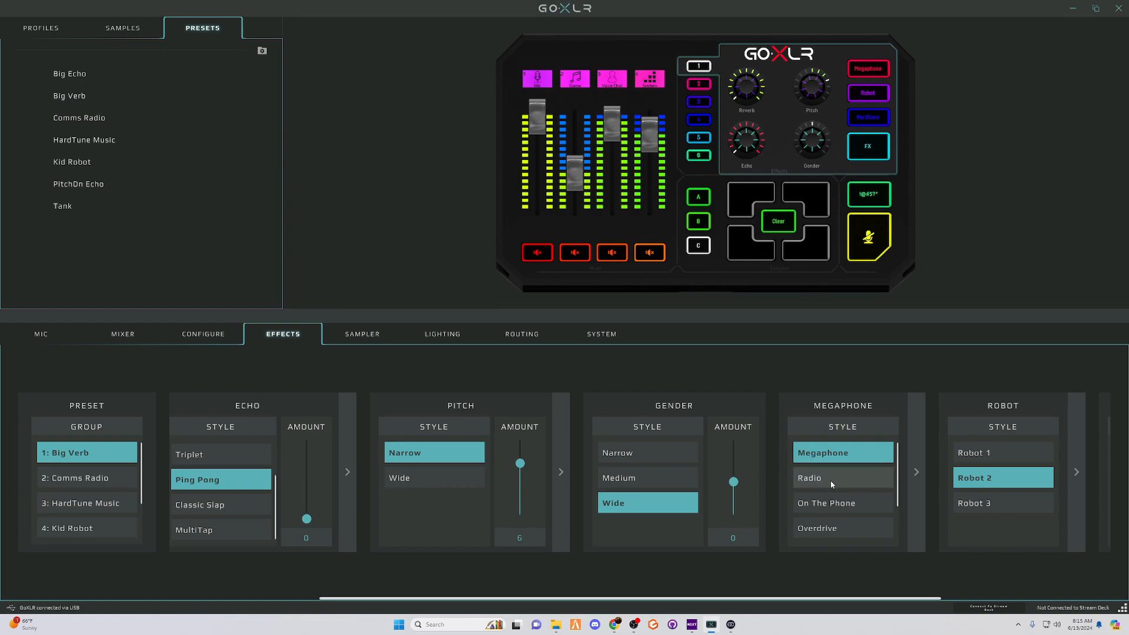
drag(859, 598, 971, 600)
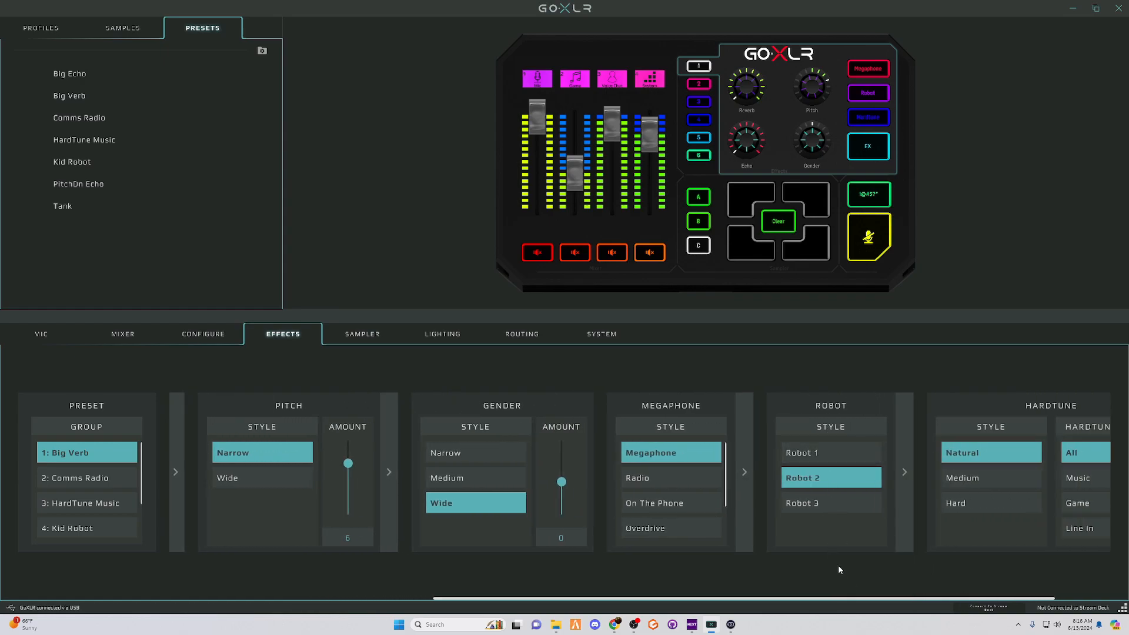
drag(920, 598, 614, 570)
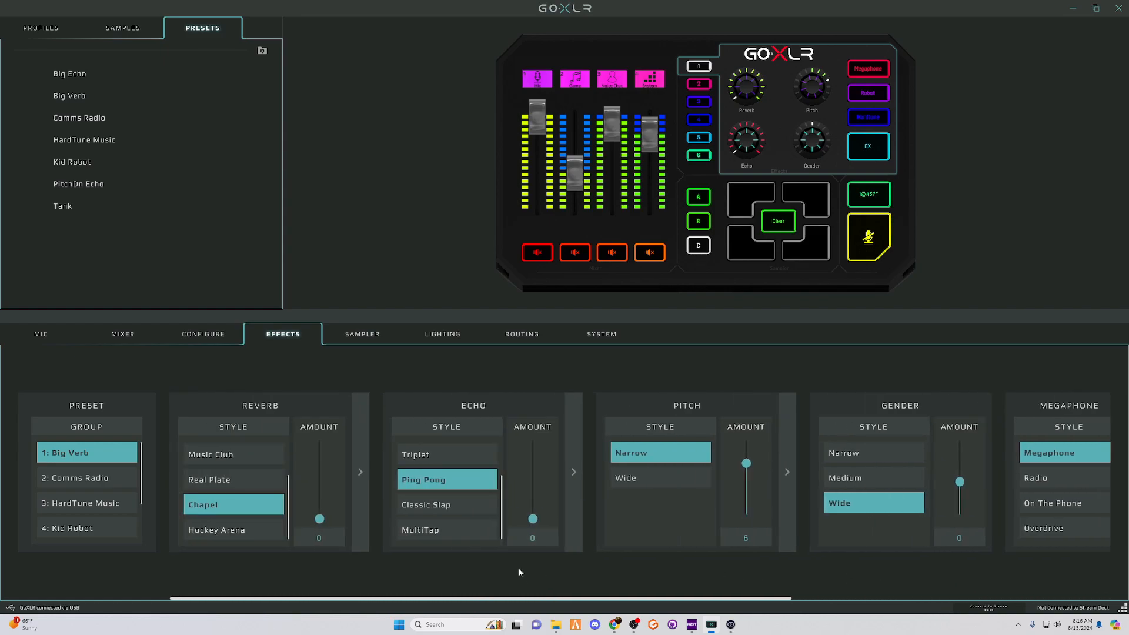
Step: Review the sampler's bank settings and open the input-to-output routing table
click(374, 336)
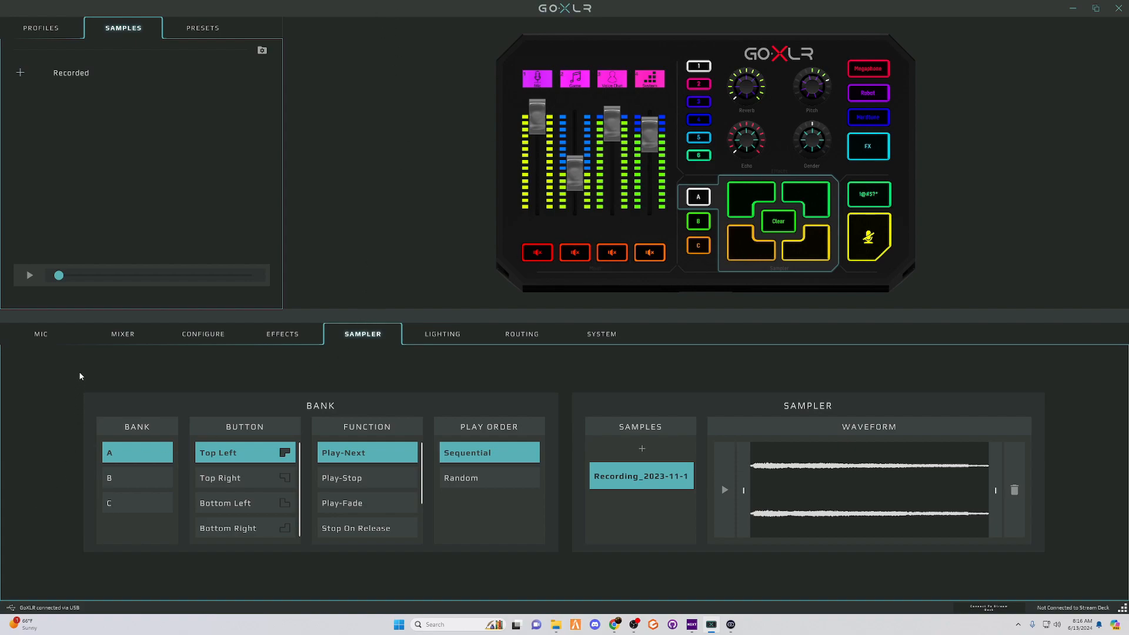
click(550, 333)
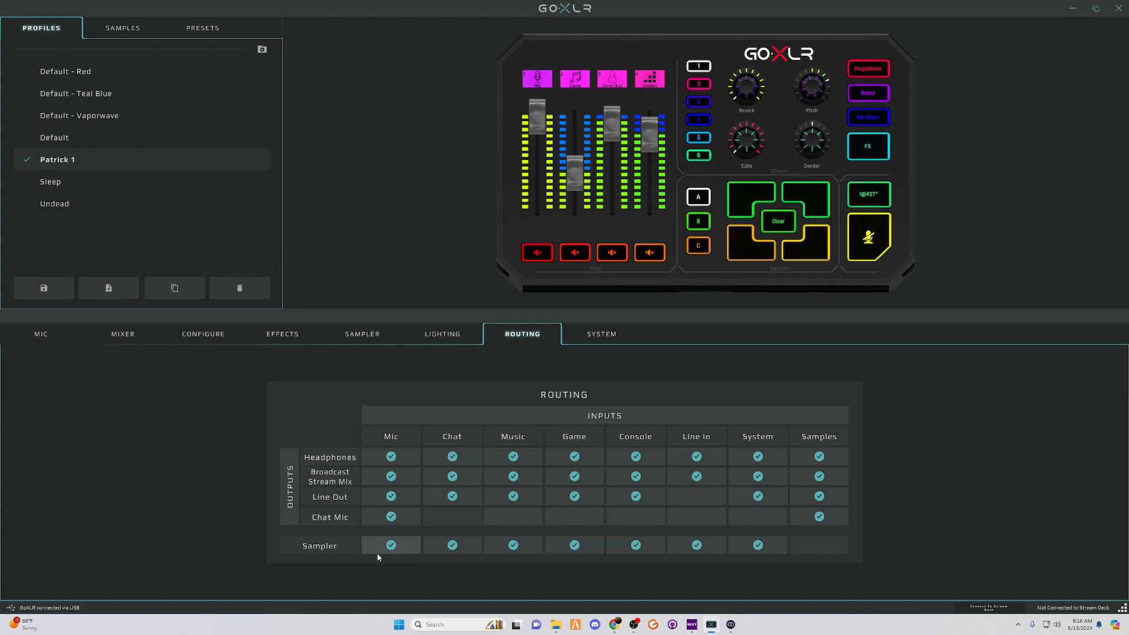
Step: Review the sampler's bank settings and open the lighting options for the sampler
click(392, 552)
click(346, 338)
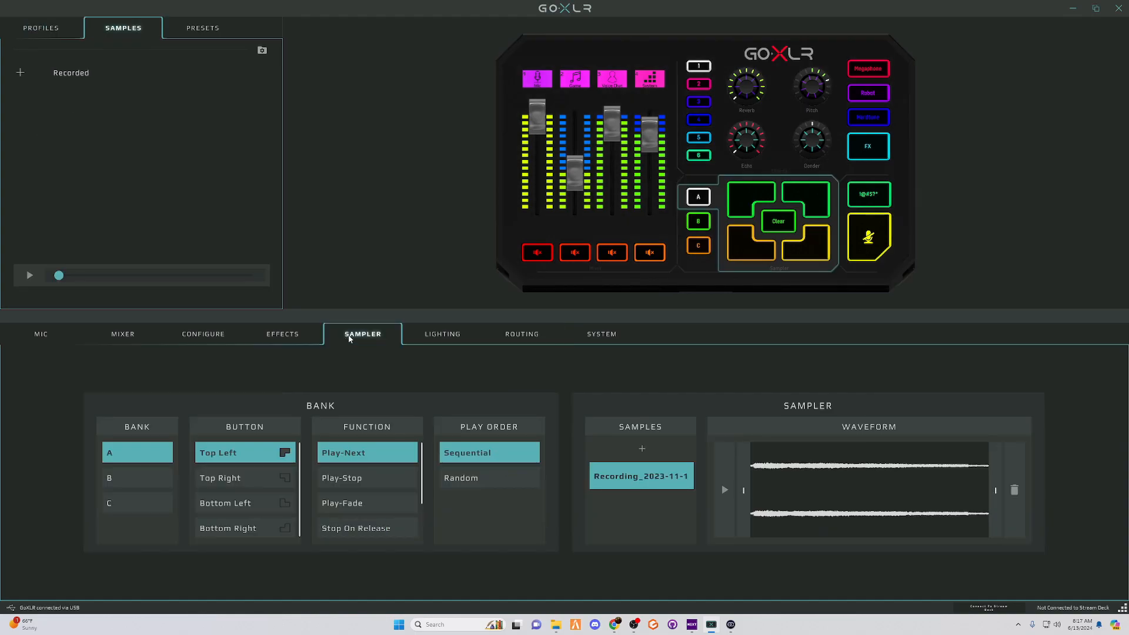
click(442, 335)
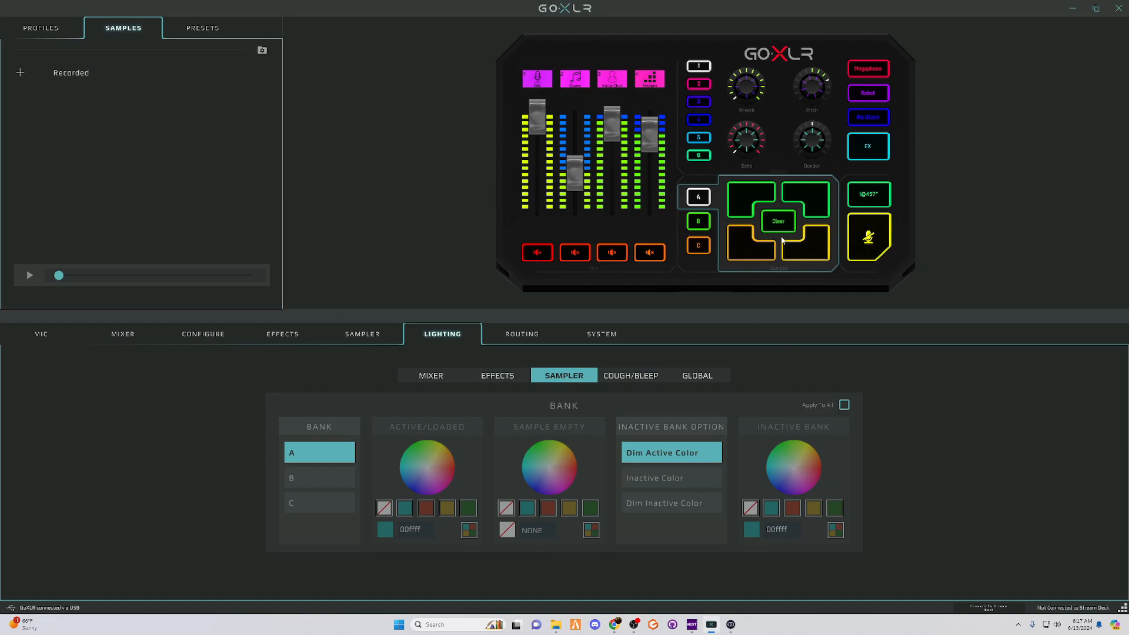
Step: Use the device illustration to open the settings of the effects, the sampler and each of the four fader channels
click(777, 96)
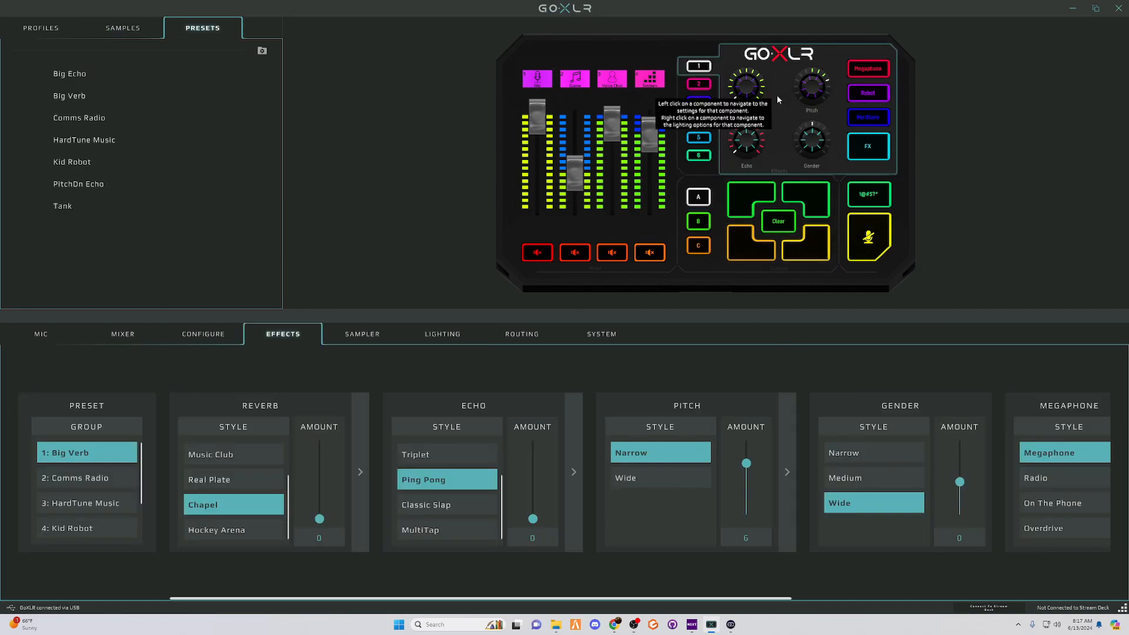
click(773, 266)
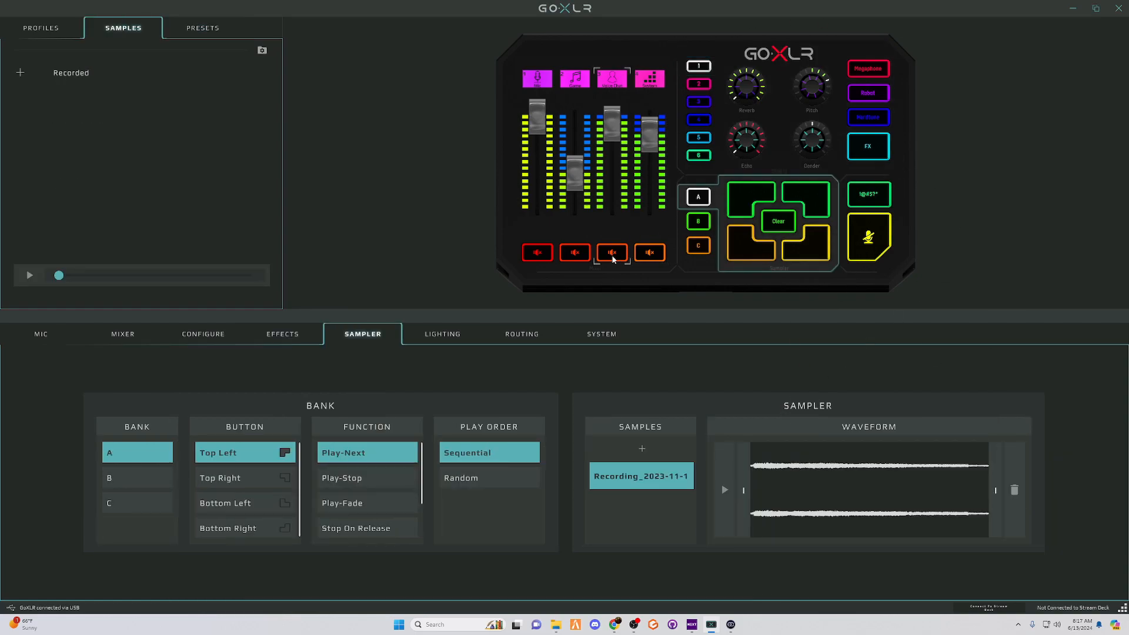
click(523, 232)
click(575, 230)
click(612, 228)
click(645, 227)
click(565, 228)
click(537, 230)
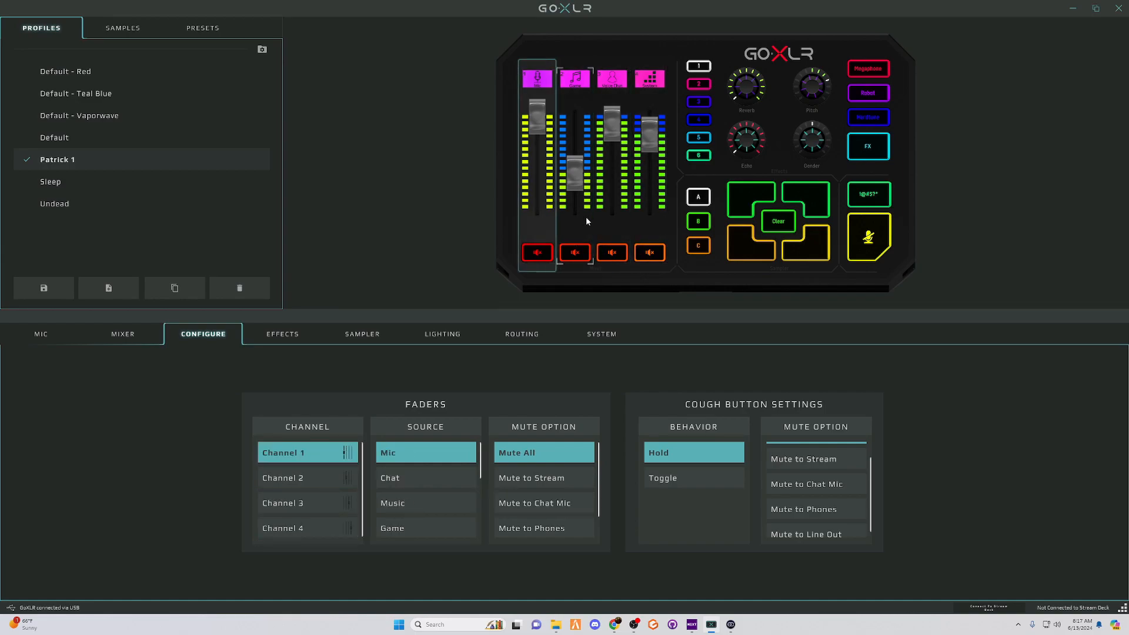
click(662, 221)
click(551, 228)
click(579, 229)
click(610, 228)
click(647, 226)
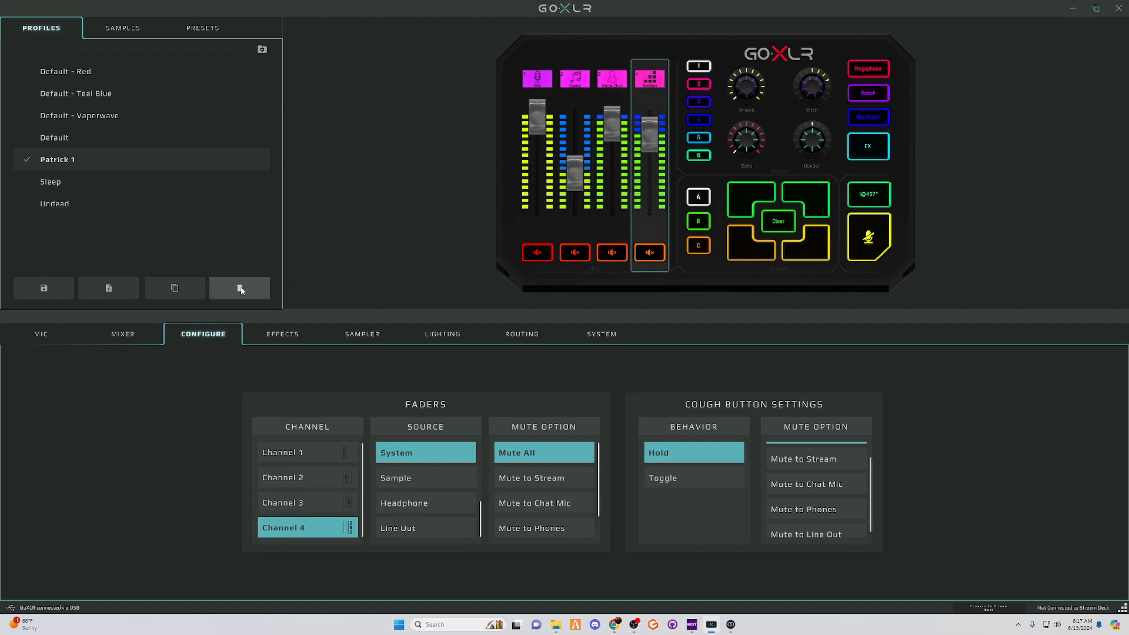
Step: Open the mixer lighting and try the Default - Teal Blue, Default - Vaporwave and Undead profiles before reloading the original custom profile
click(447, 336)
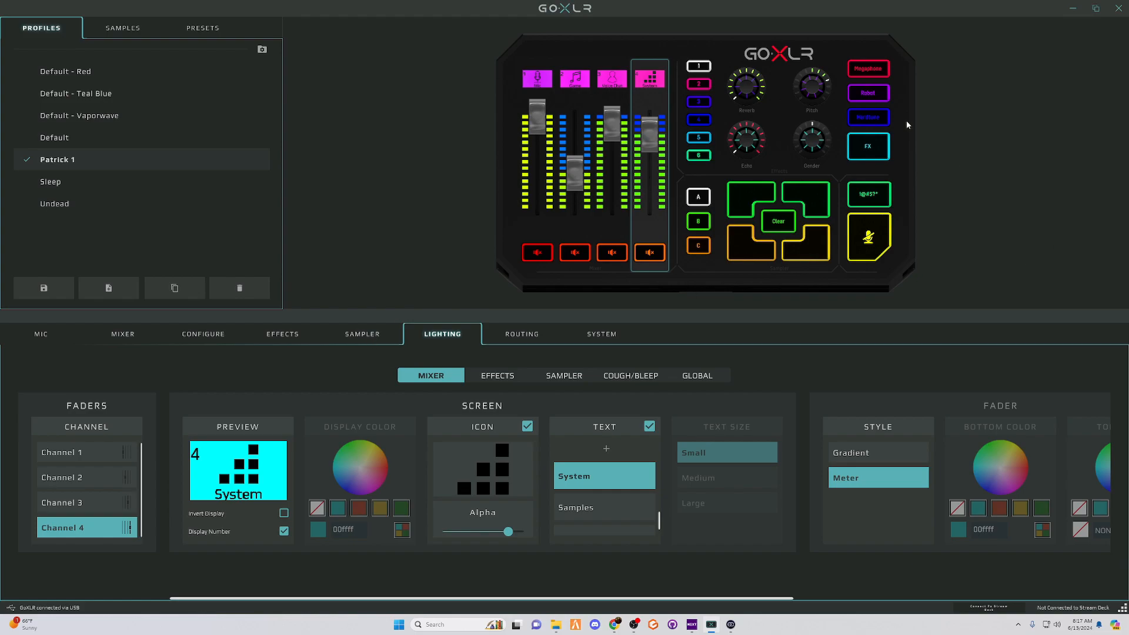
click(82, 95)
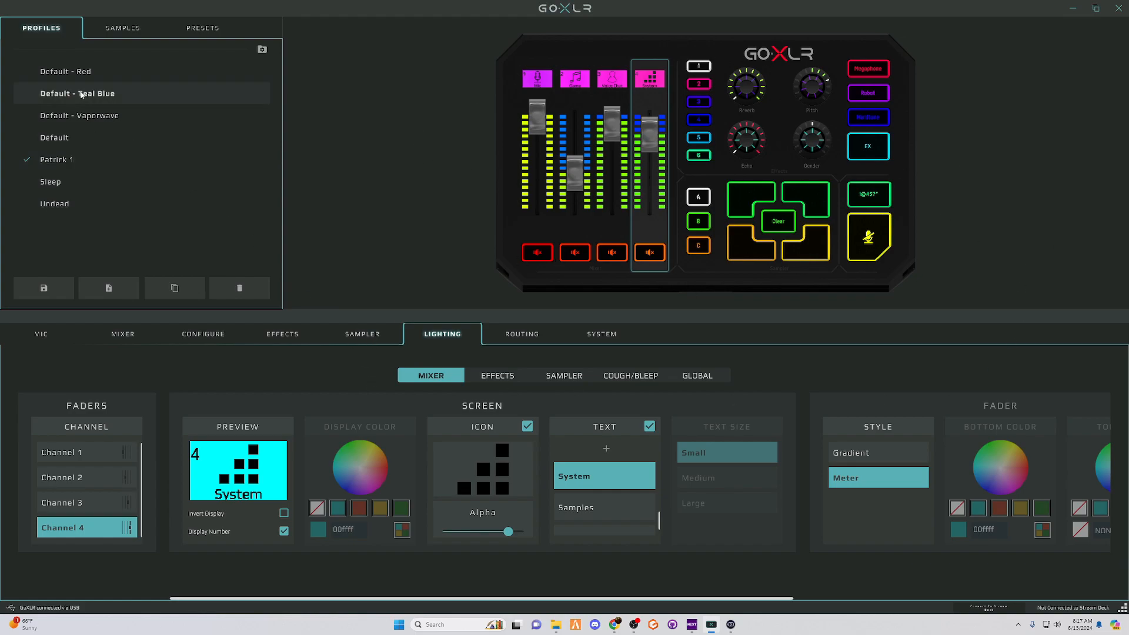
click(94, 120)
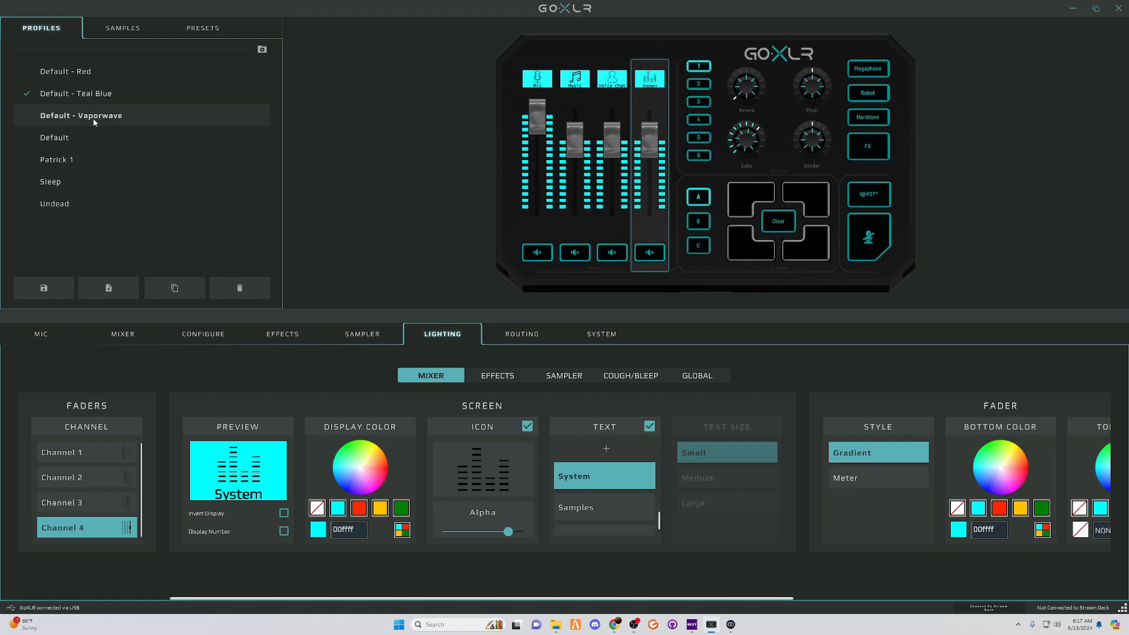
click(70, 204)
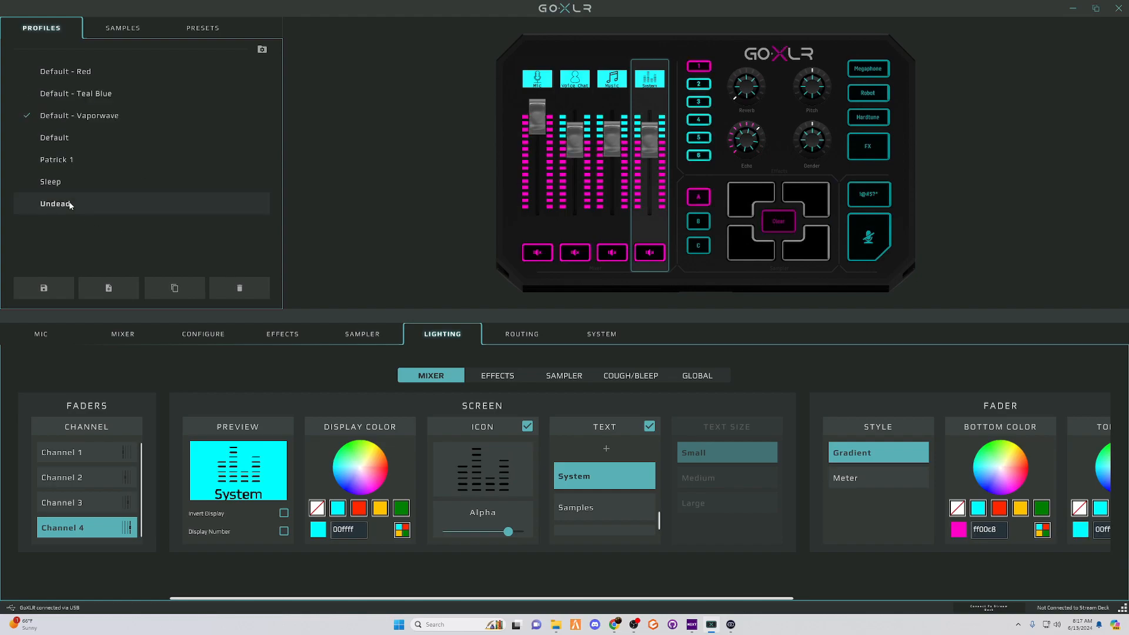
click(86, 164)
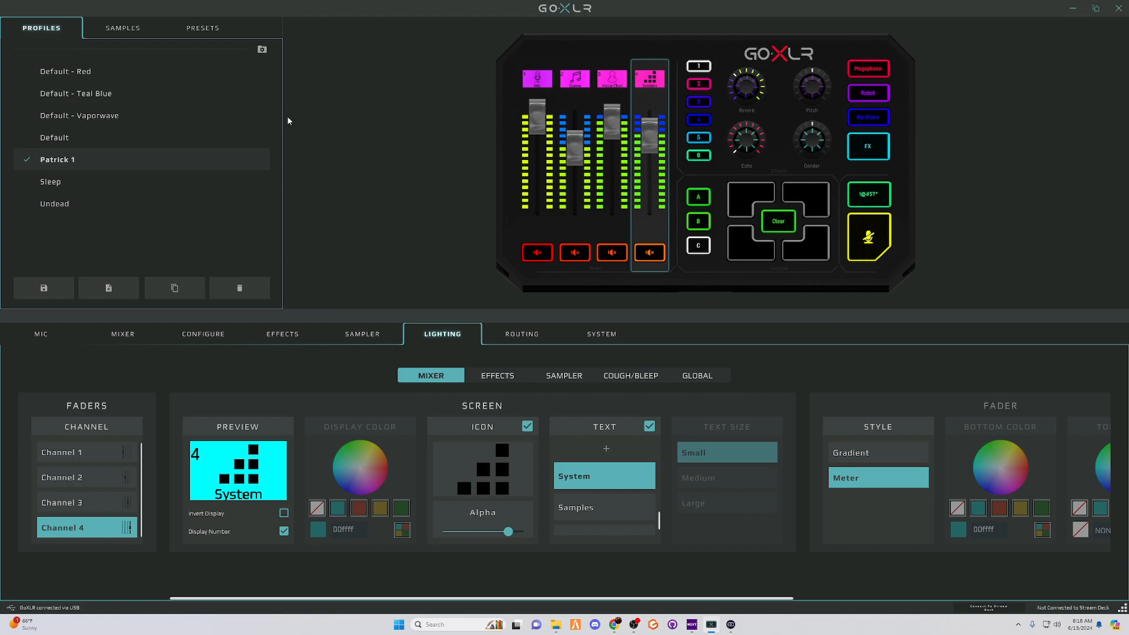
Step: Open the routing table and switch the Music input's route to Headphones off and back on
click(537, 333)
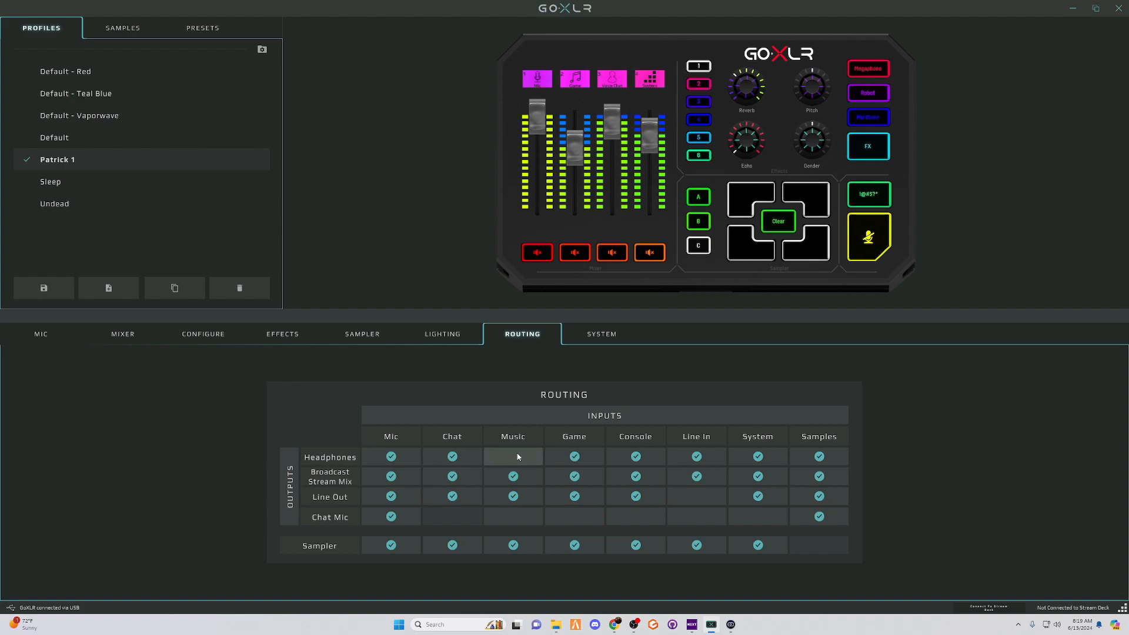
click(515, 458)
click(518, 474)
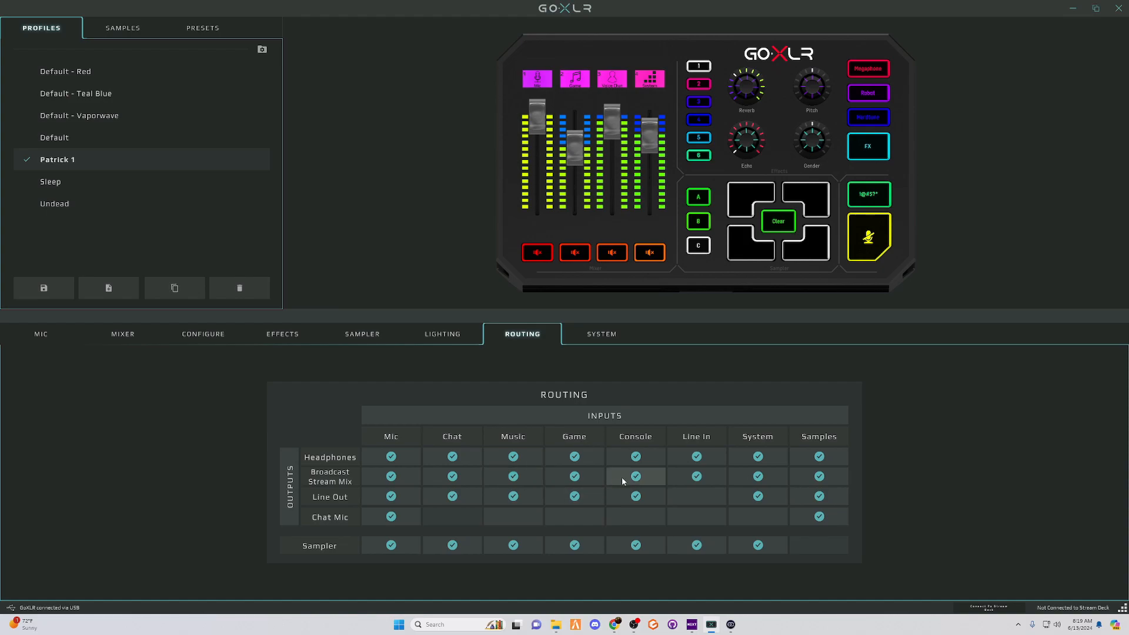
Step: Open the overview of system options and return to the microphone processing settings
click(600, 340)
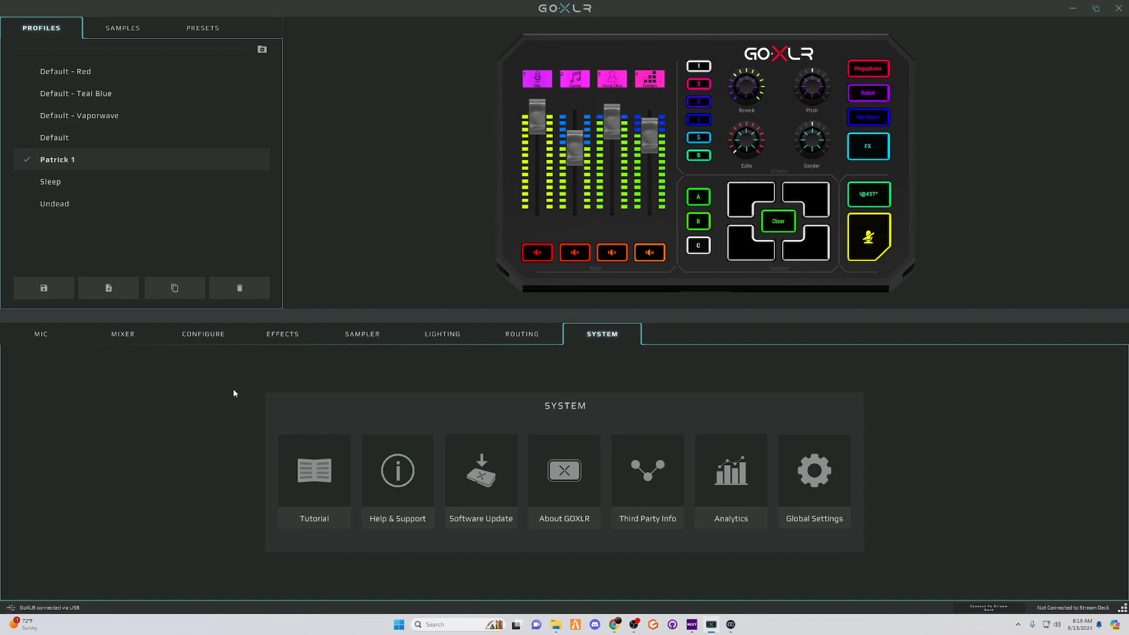
click(40, 335)
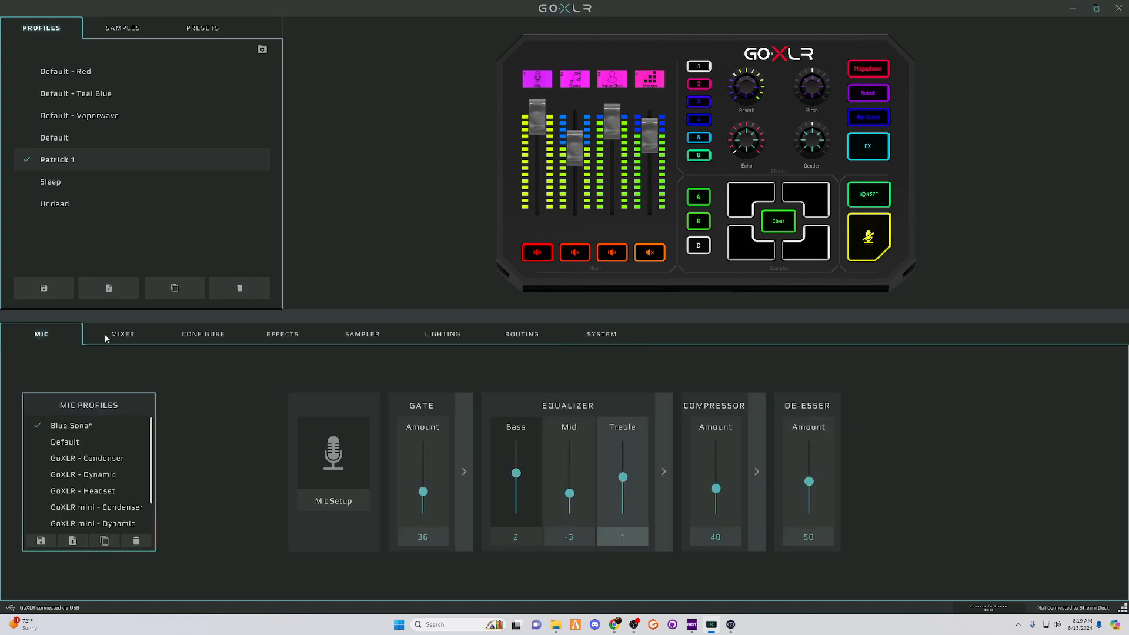